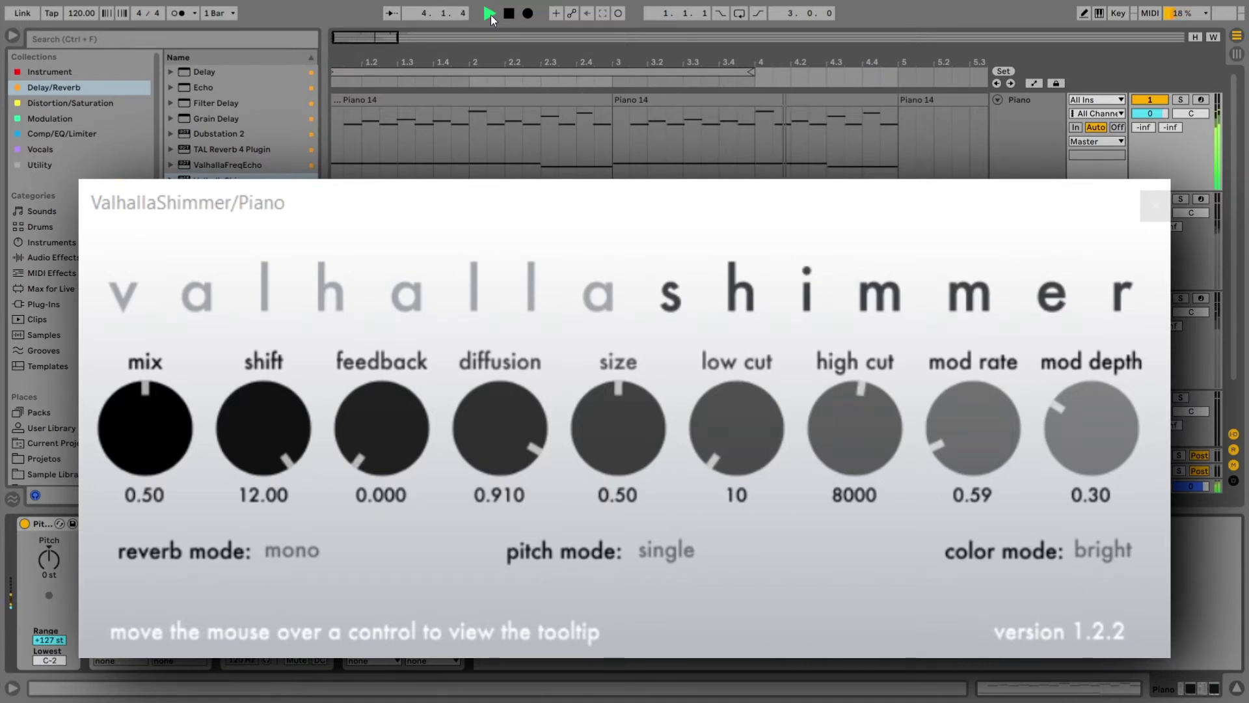
Step: Play the piano clip to compare the reverb with the mix at 0.50, 0.00 and 1.00
{"action": "key", "text": "space"}
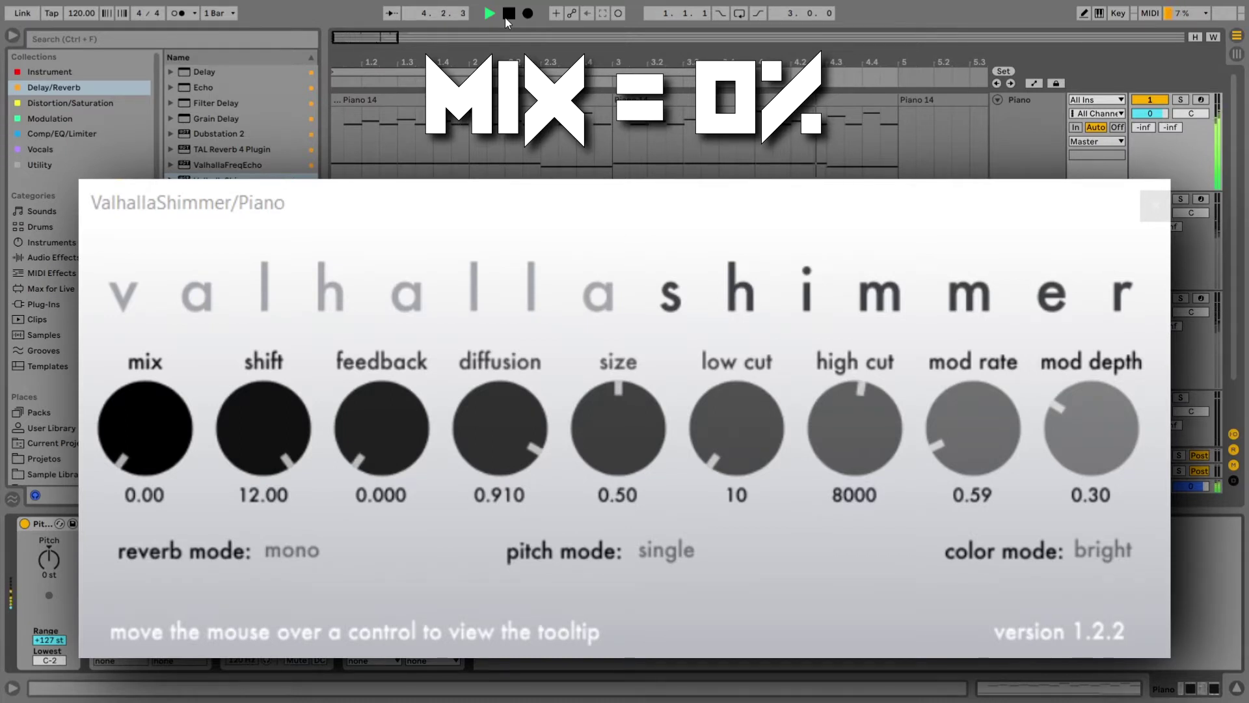
{"action": "left_click", "coordinate": [507, 17]}
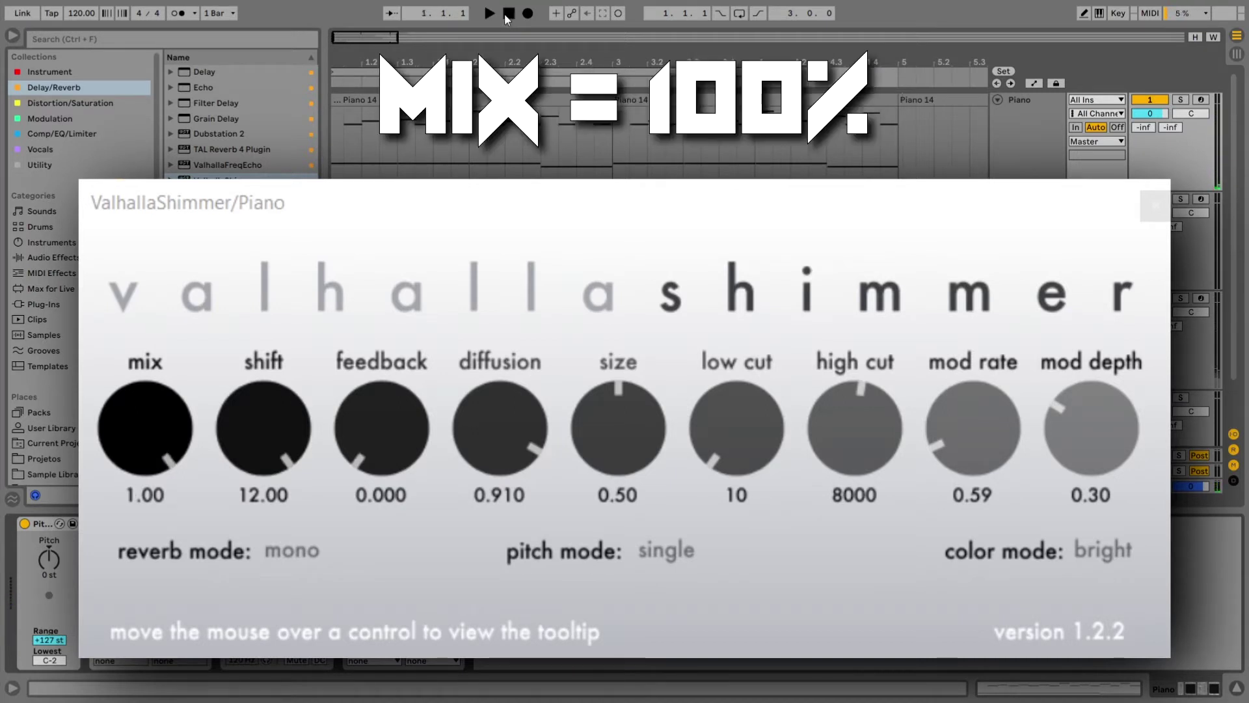
{"action": "left_click", "coordinate": [493, 14]}
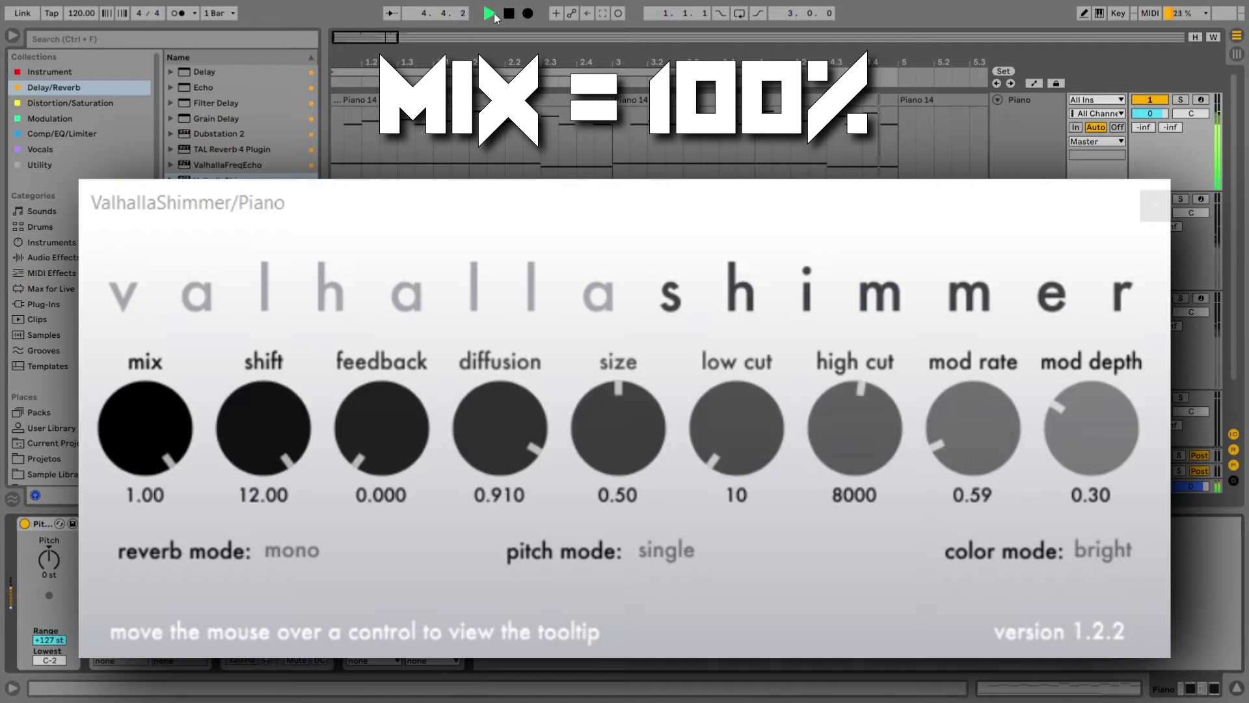
{"action": "key", "text": "space"}
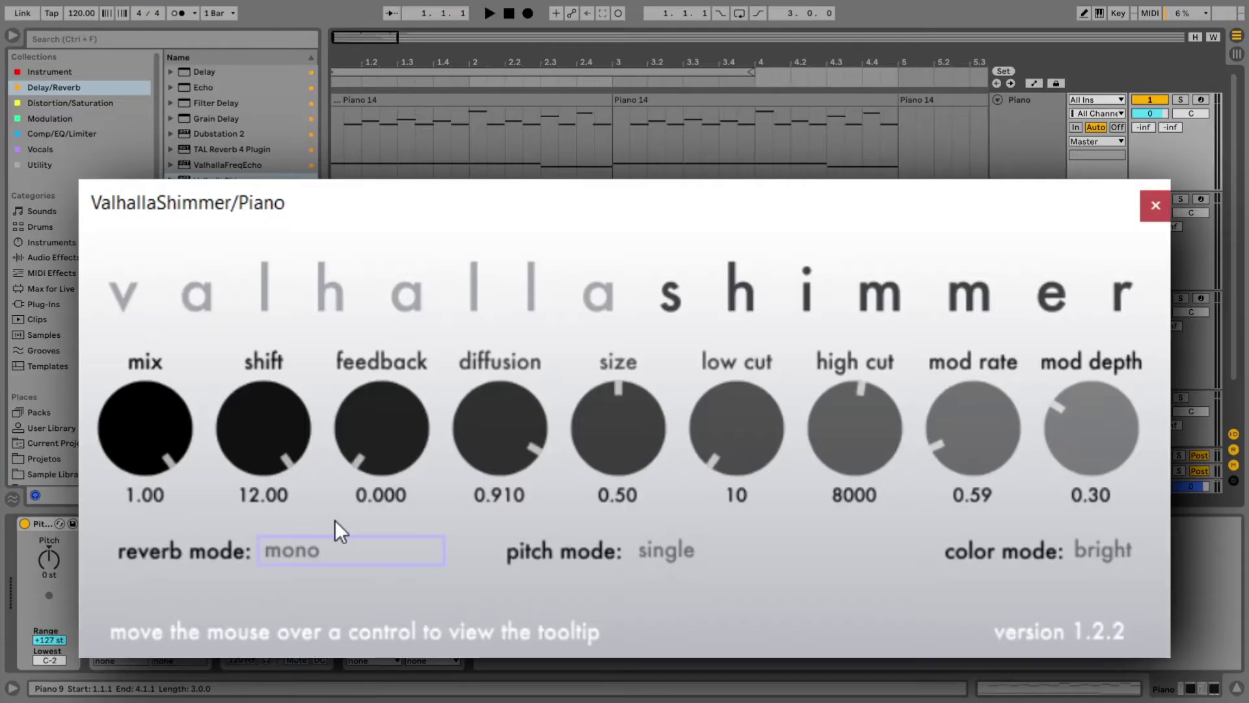
Step: Audition the piano through the mediumStereo and bigStereo reverb modes, and return the mode to mono
{"action": "left_click", "coordinate": [324, 551]}
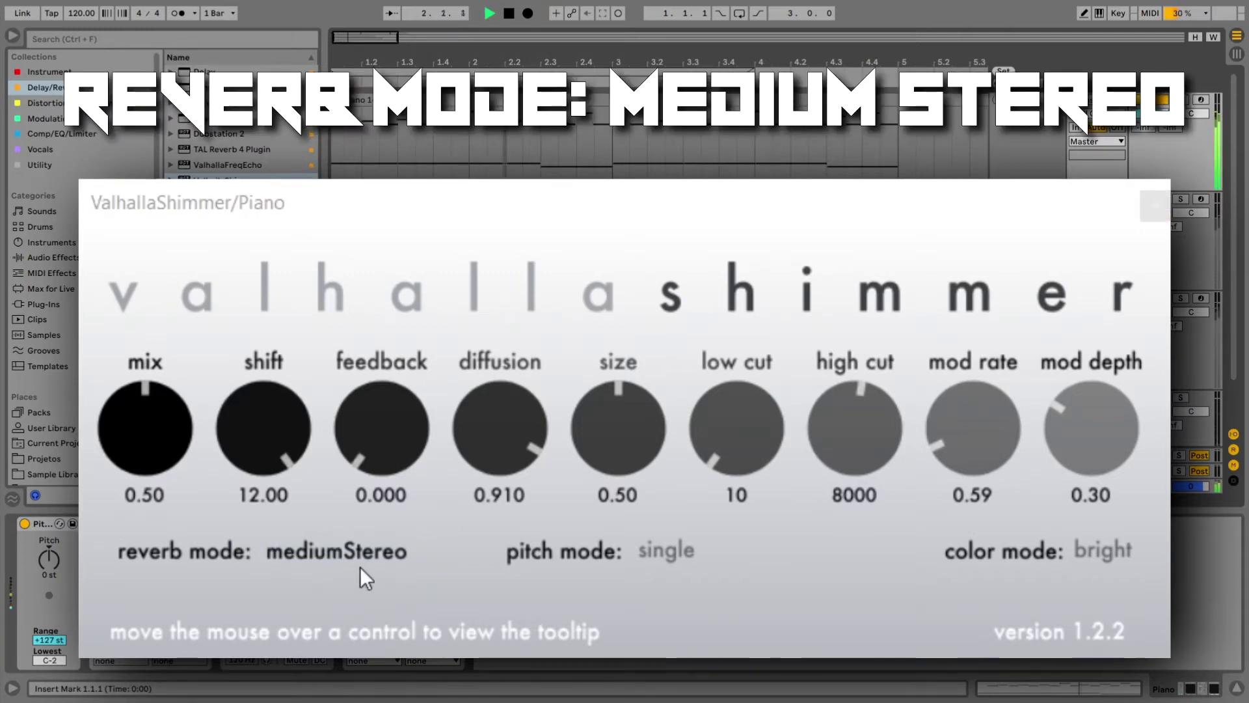
{"action": "key", "text": "space"}
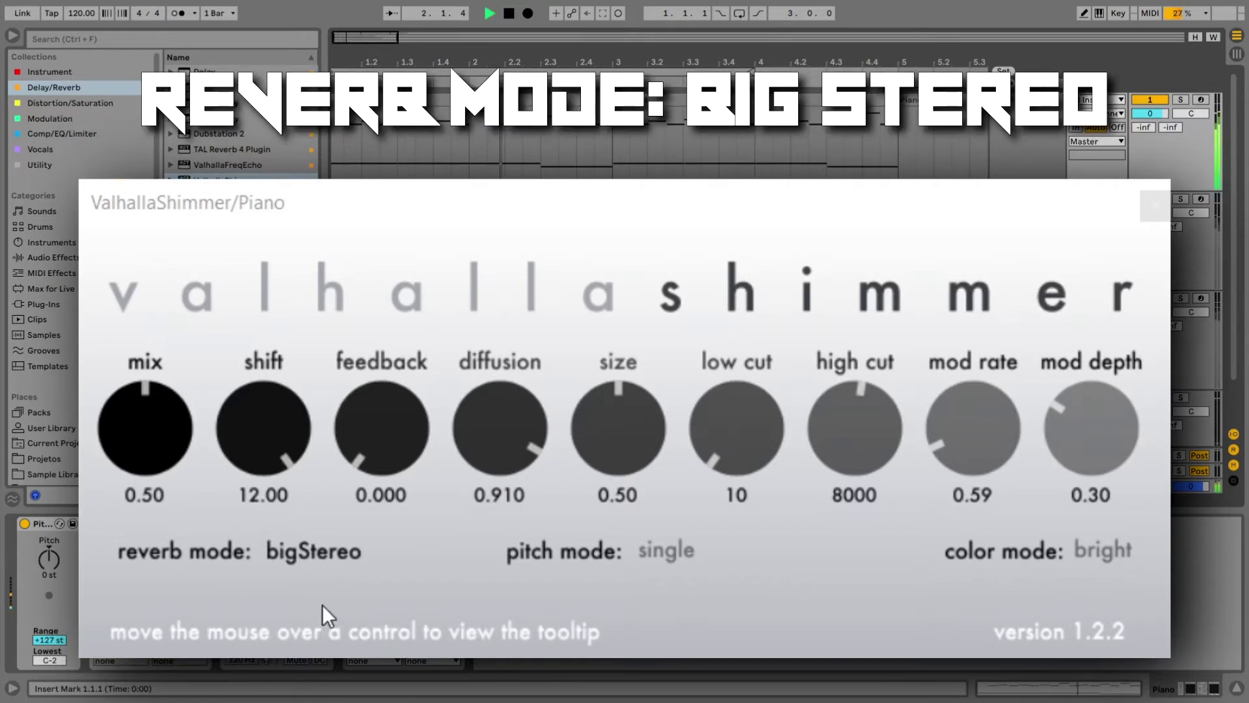
{"action": "key", "text": "space"}
{"action": "left_click", "coordinate": [306, 552]}
{"action": "key", "text": "space"}
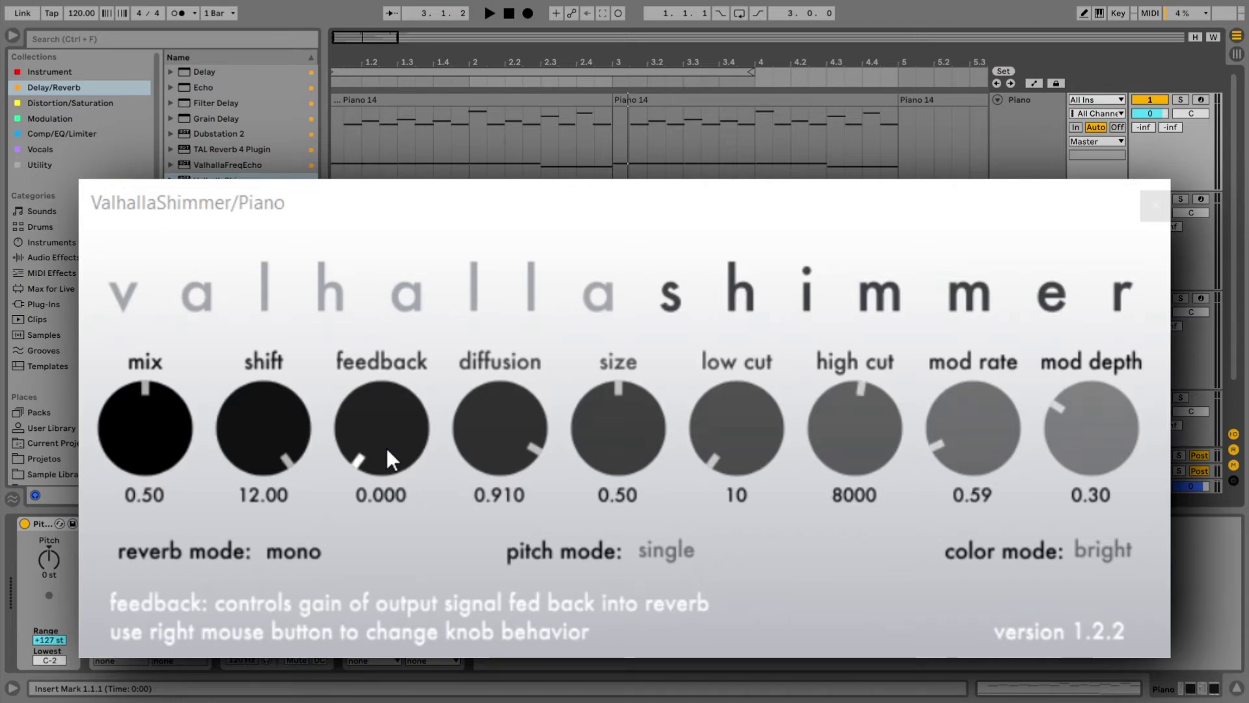
Step: Audition the piano reverb with the feedback at 0.000, 0.504 and 1.000, and undo the last change
{"action": "left_click", "coordinate": [489, 12]}
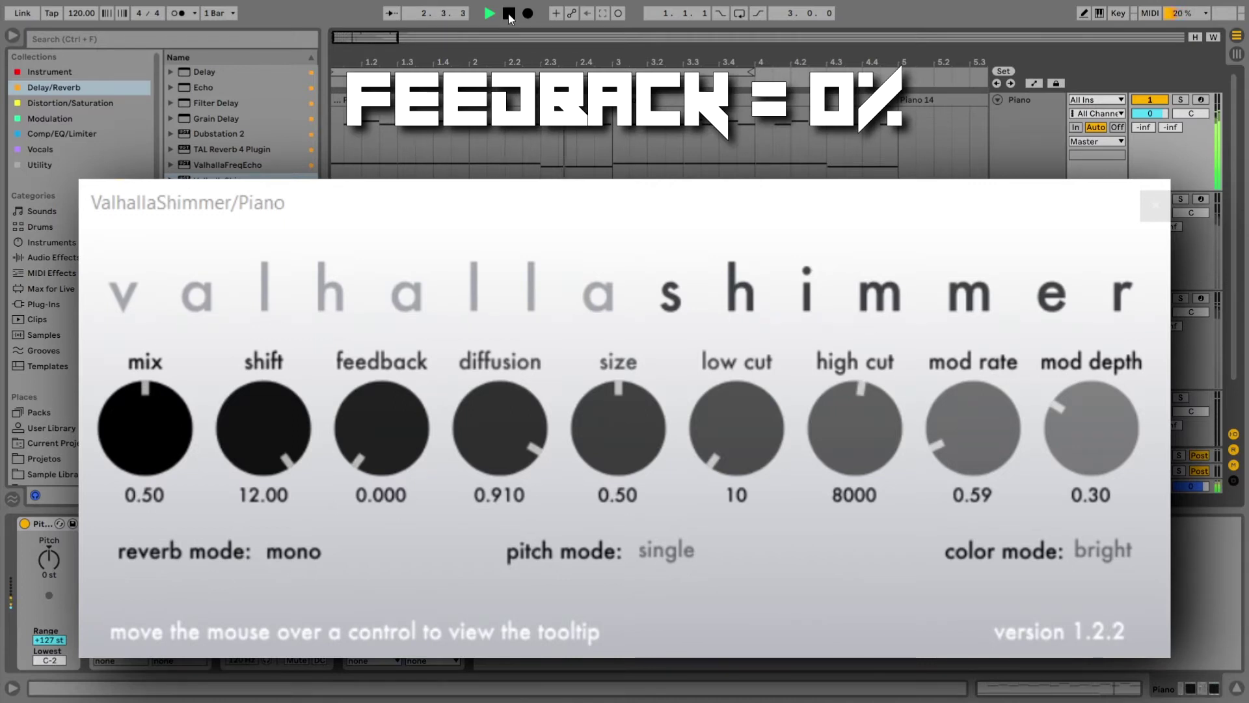
{"action": "left_click", "coordinate": [509, 13]}
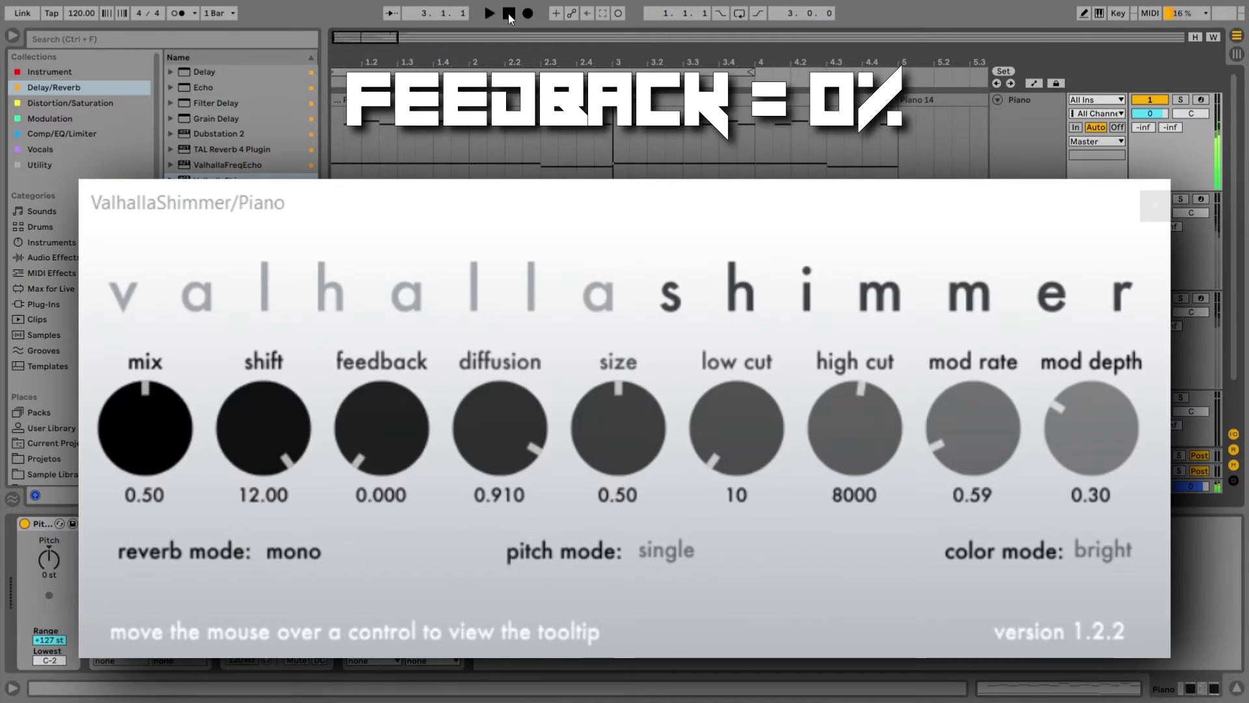
{"action": "left_click_drag", "start_coordinate": [382, 467], "coordinate": [407, 305]}
{"action": "key", "text": "space"}
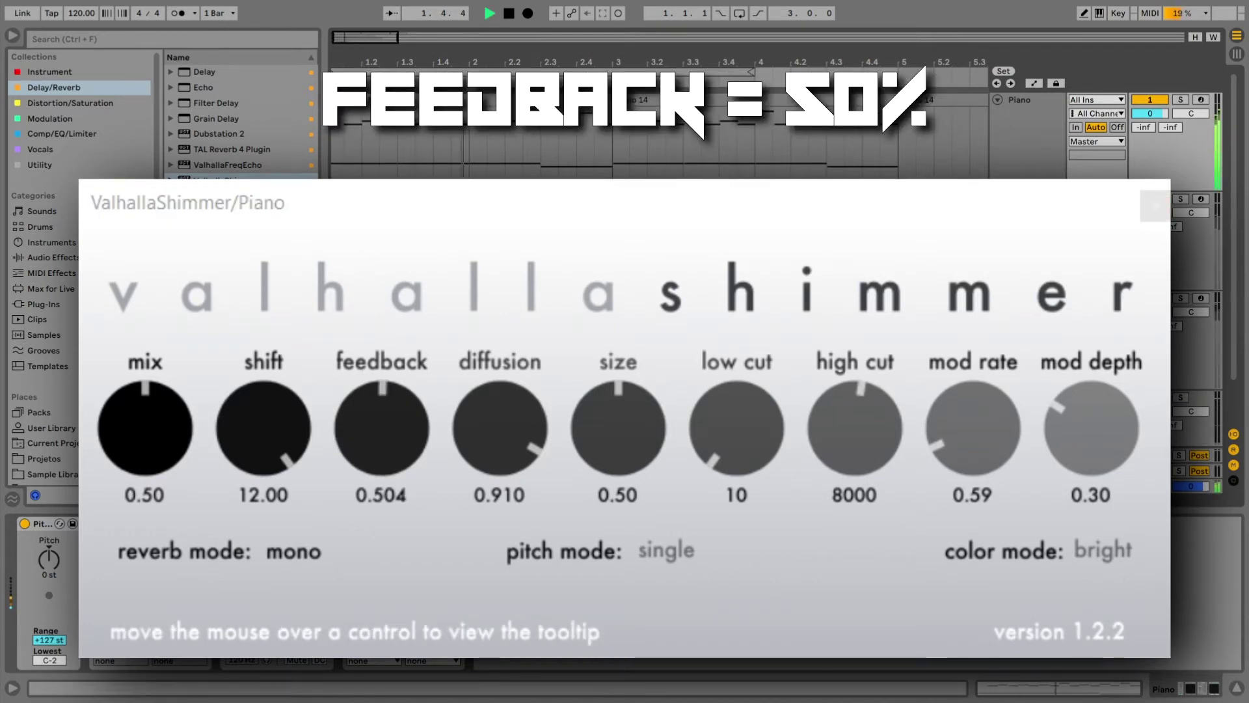
{"action": "key", "text": "space"}
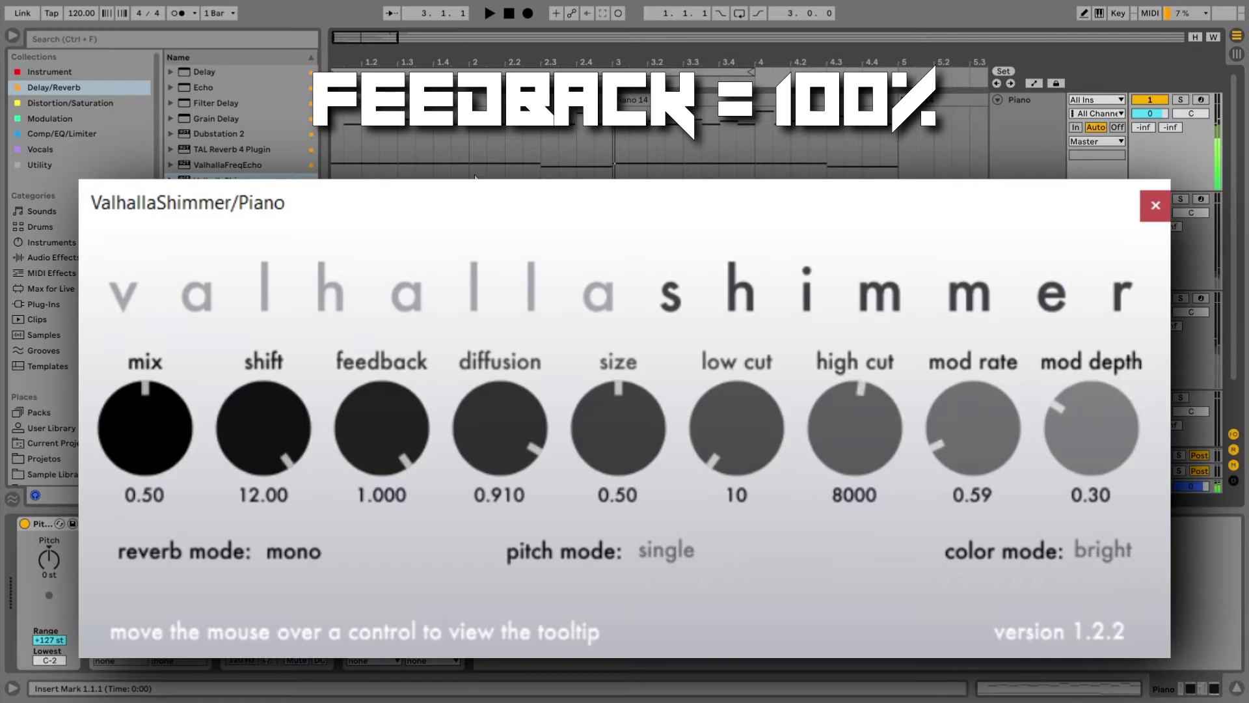
{"action": "key", "text": "ctrl+z"}
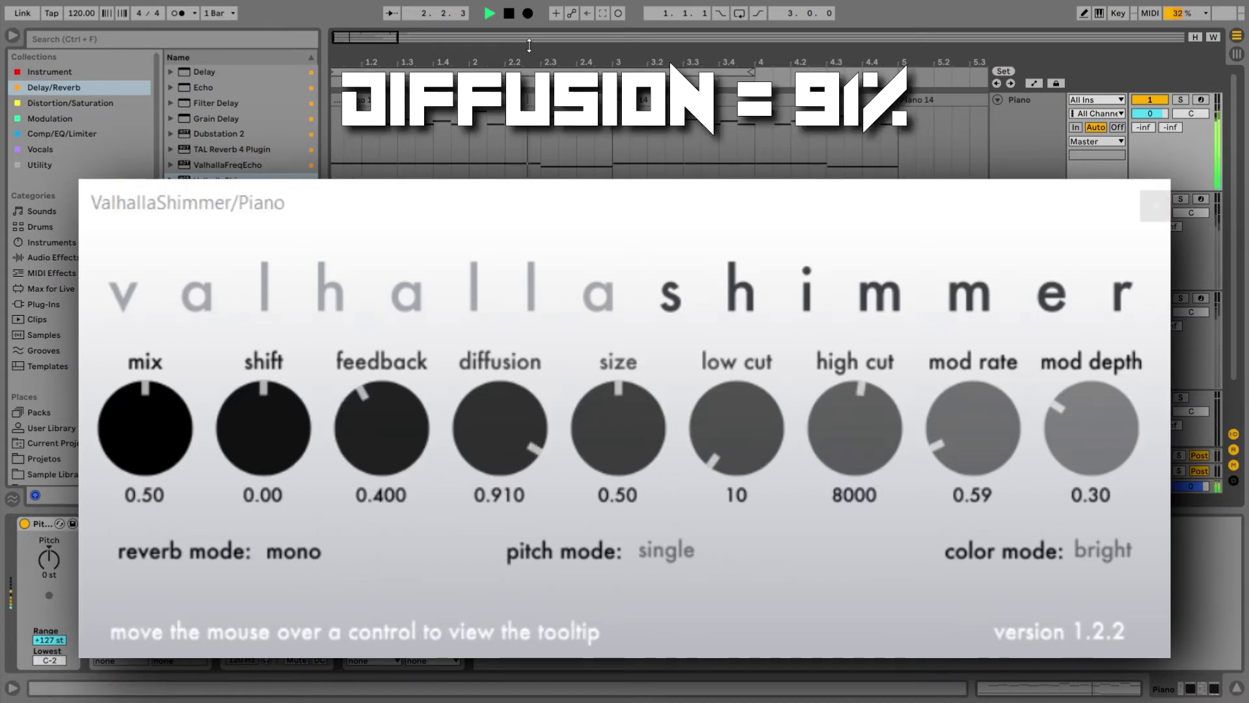
Step: Play the piano clip to hear the reverb with diffusion at 0.910 and size at 1.00
{"action": "key", "text": "space"}
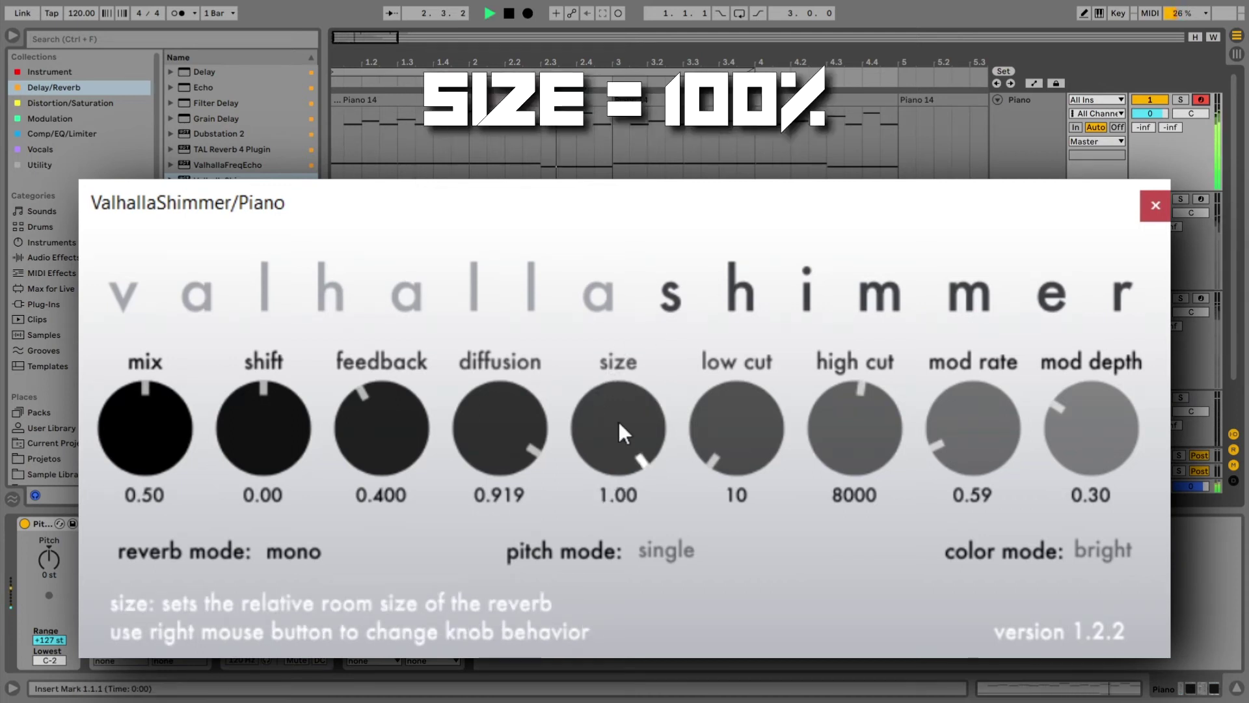
{"action": "key", "text": "space"}
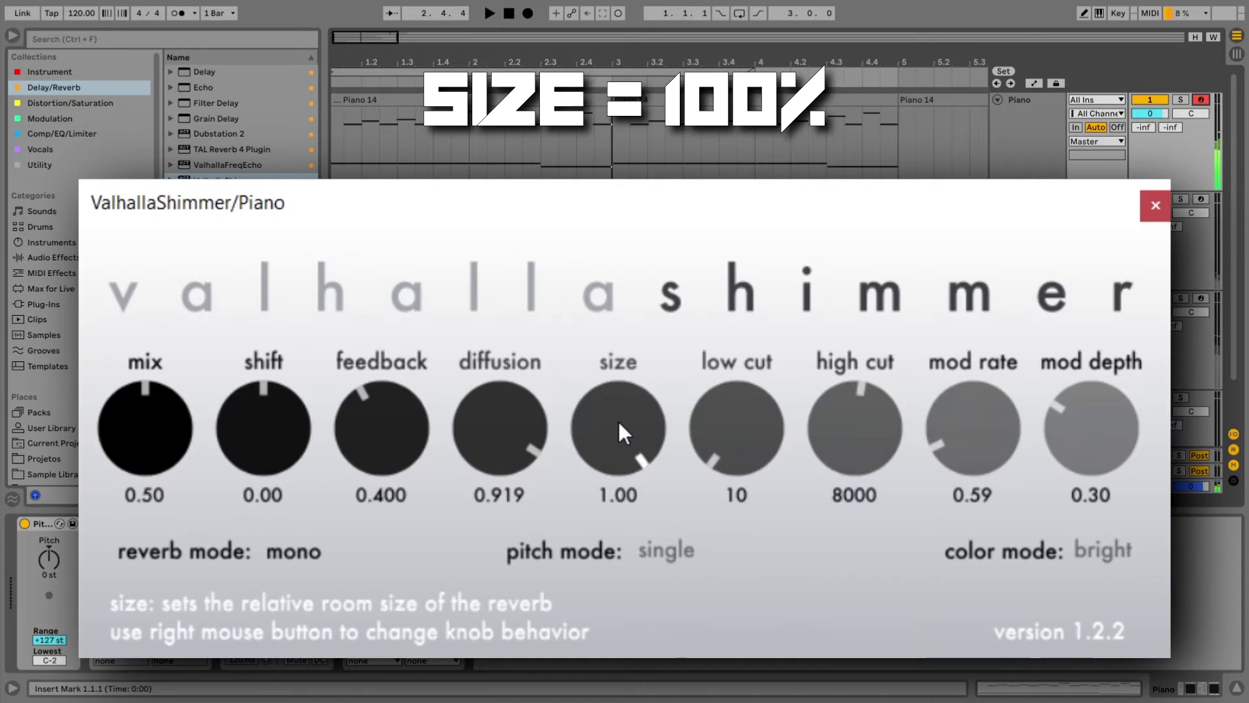
Step: Switch to the Flute track's ValhallaShimmer and play back with its size at 0.00
{"action": "key", "text": "Down"}
{"action": "key", "text": "Down"}
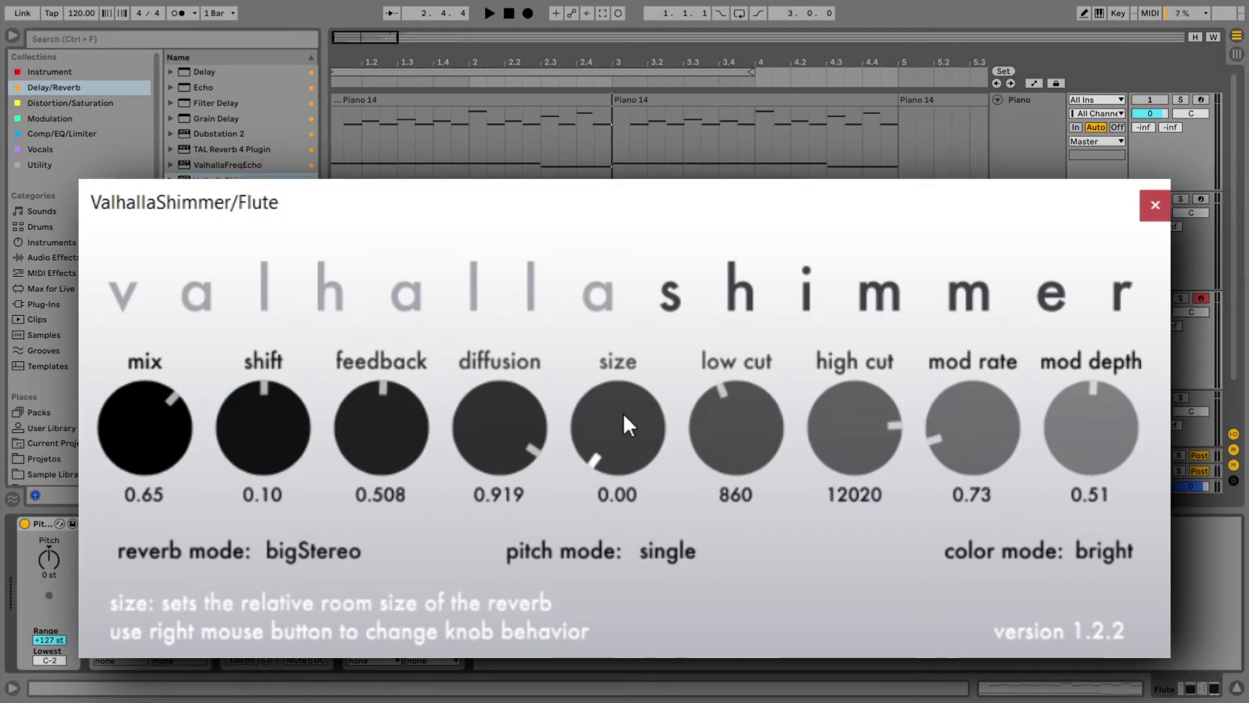
{"action": "key", "text": "space"}
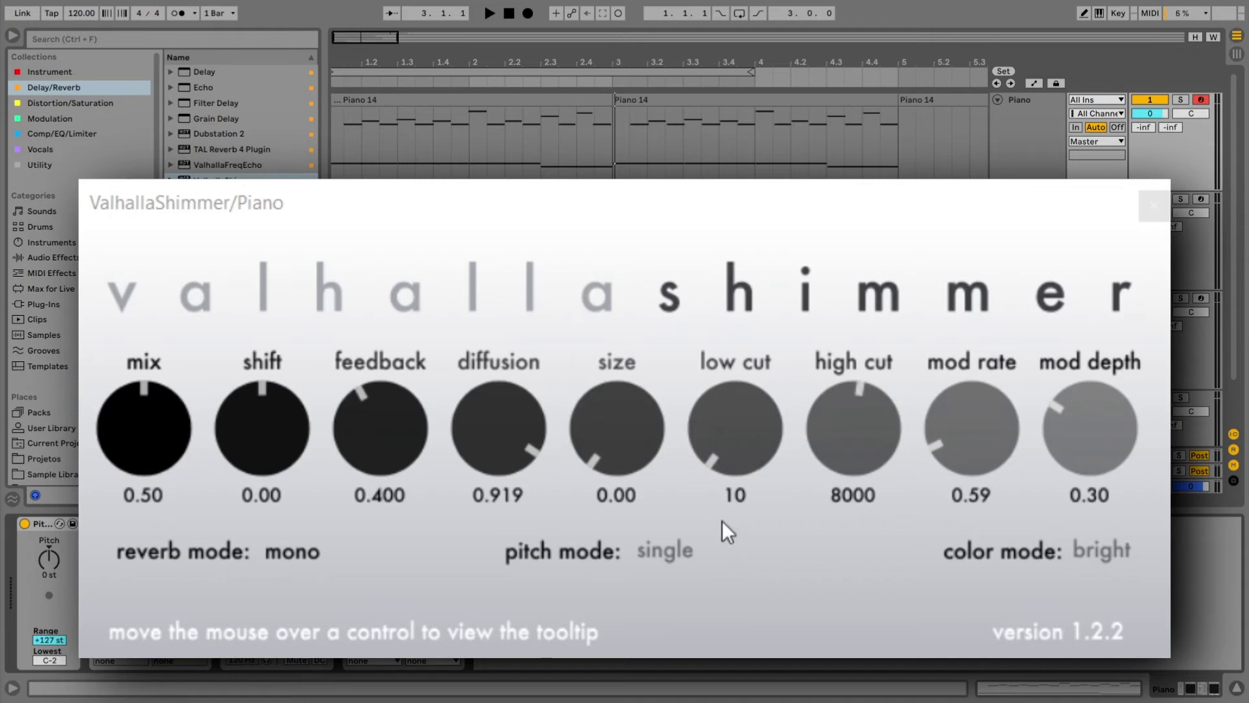
Step: Set the piano reverb's low cut to 860 and its high cut to 12050
{"action": "left_click_drag", "start_coordinate": [746, 450], "coordinate": [762, 281]}
{"action": "left_click_drag", "start_coordinate": [854, 464], "coordinate": [887, 390]}
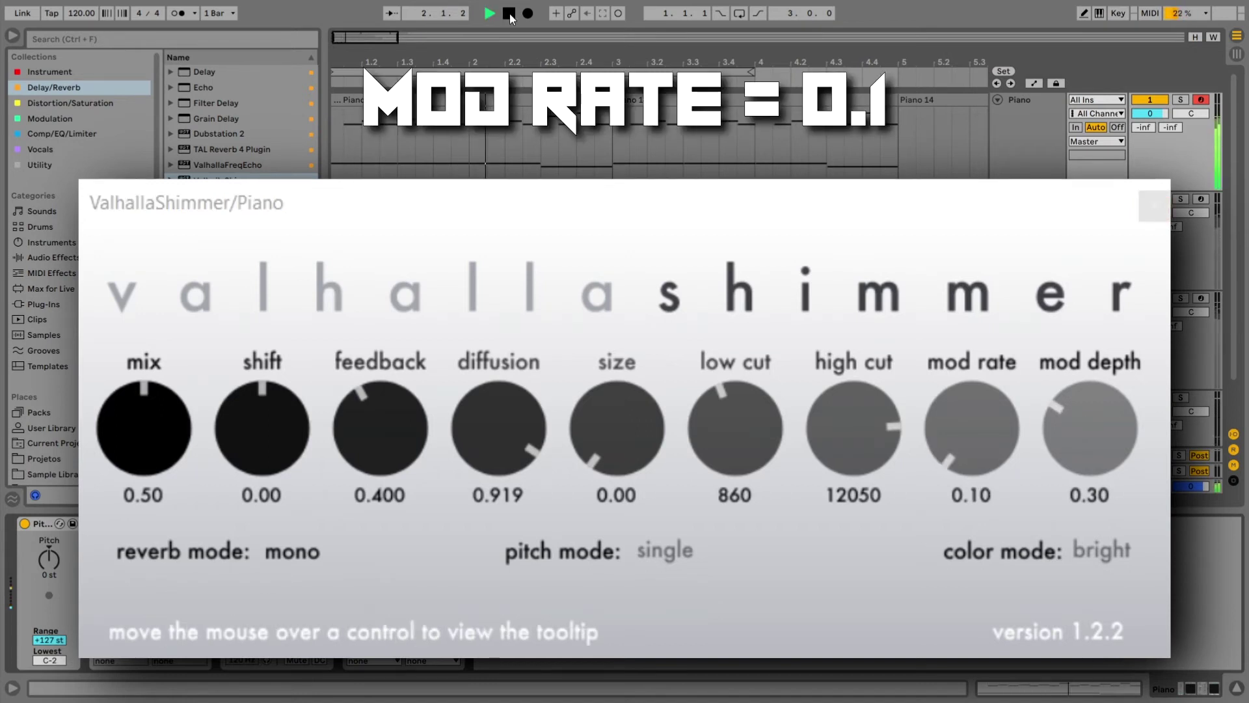
Step: Audition the mod rate at 0.10, 4.06 and 5.00, and set it to 0.61
{"action": "left_click", "coordinate": [509, 15]}
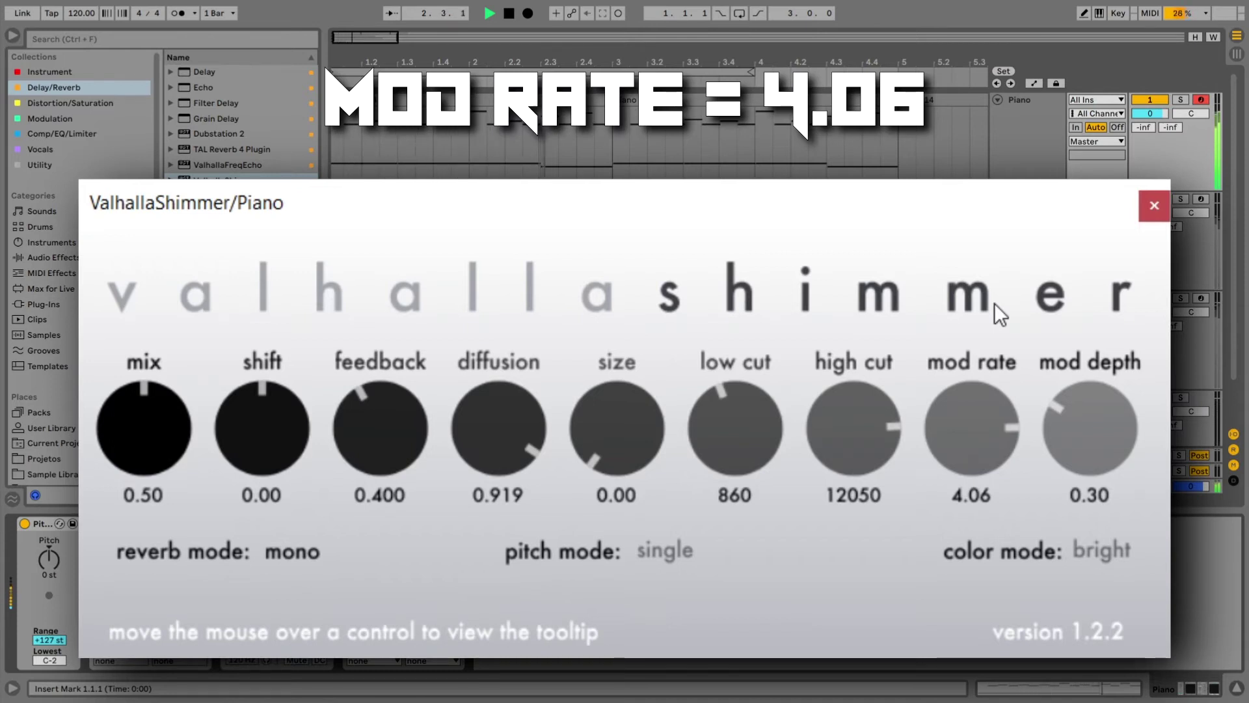
{"action": "left_click_drag", "start_coordinate": [985, 419], "coordinate": [972, 416]}
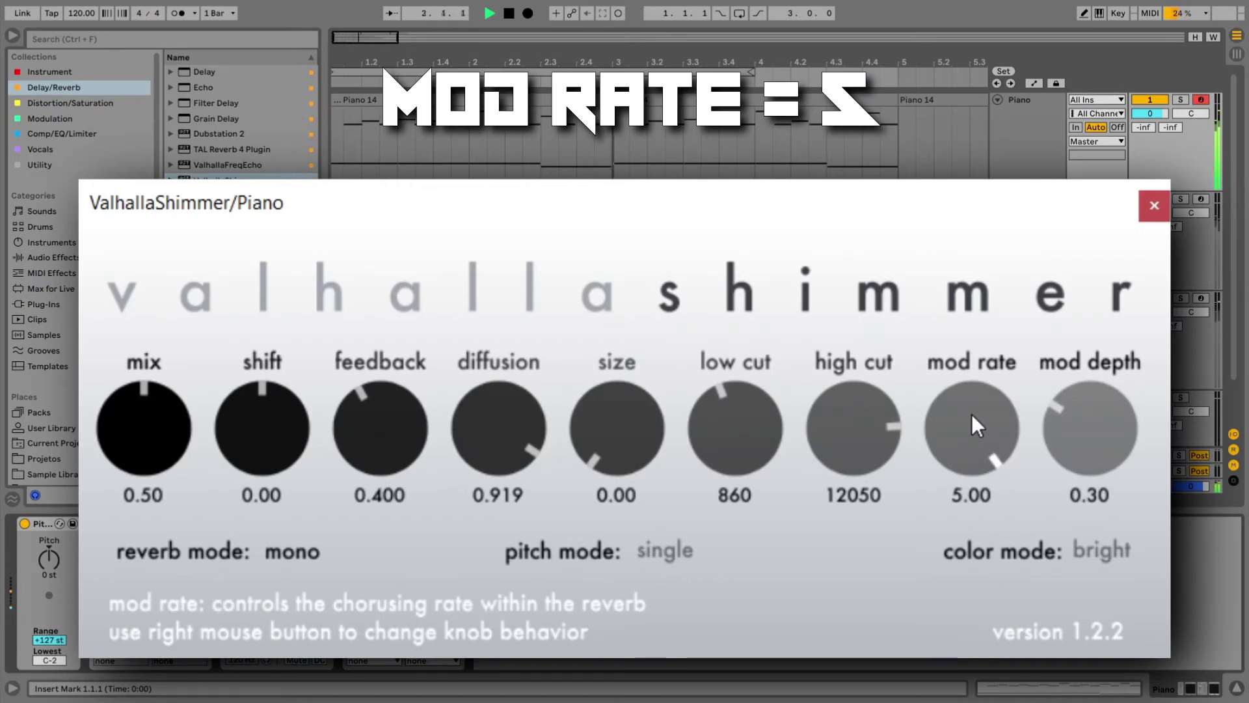
{"action": "left_click_drag", "start_coordinate": [971, 414], "coordinate": [1092, 429]}
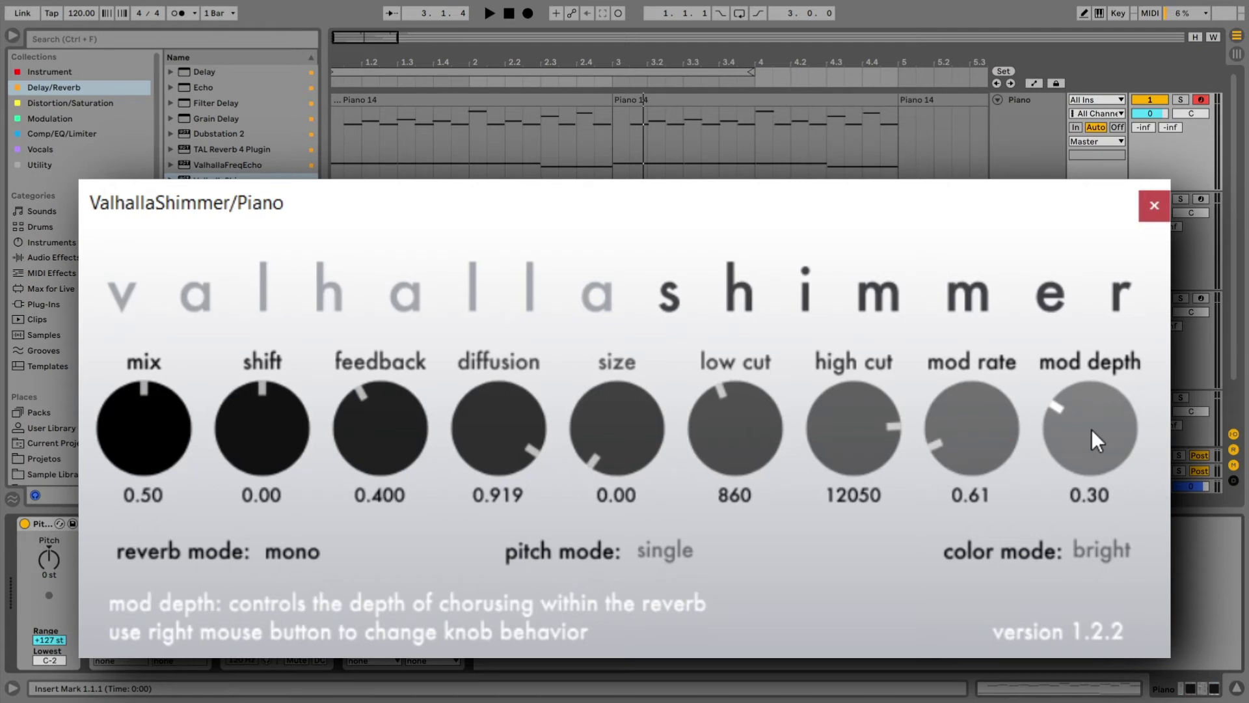
Step: Audition the mod depth at 0.00, 0.20 and 0.40, and return it to 0.30
{"action": "double_click", "coordinate": [1092, 429]}
{"action": "key", "text": "space"}
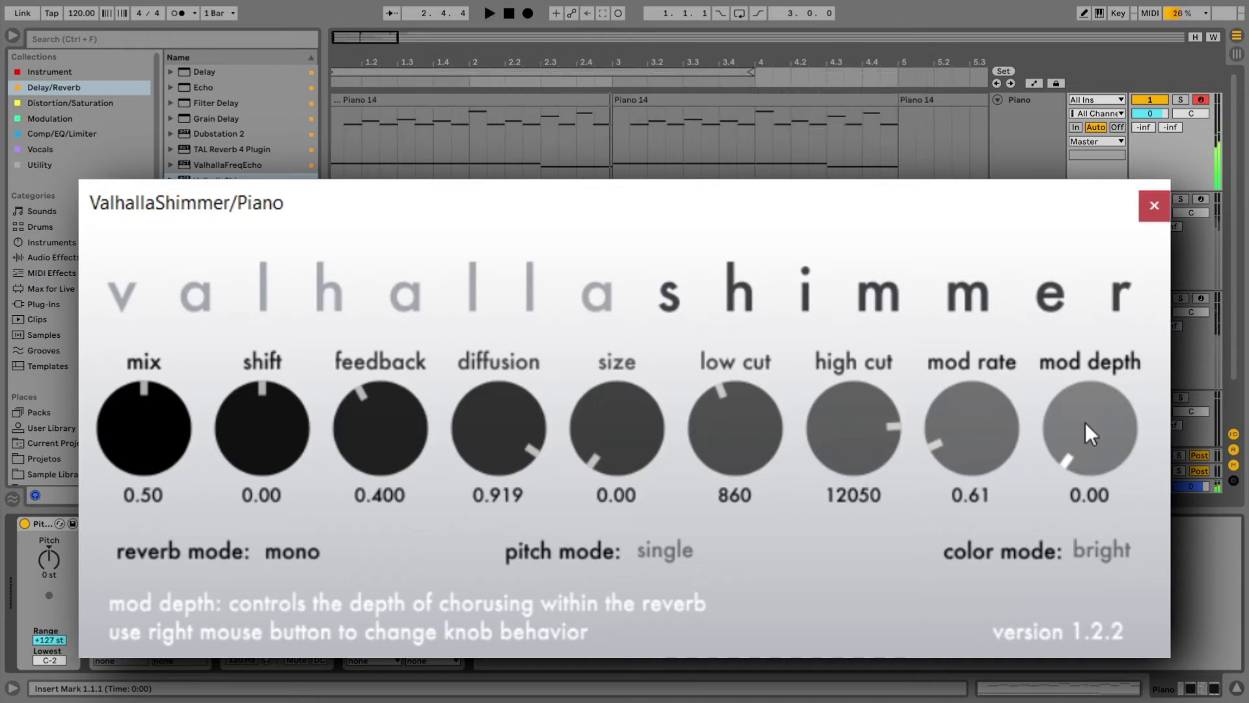
{"action": "left_click_drag", "start_coordinate": [1086, 422], "coordinate": [1090, 414]}
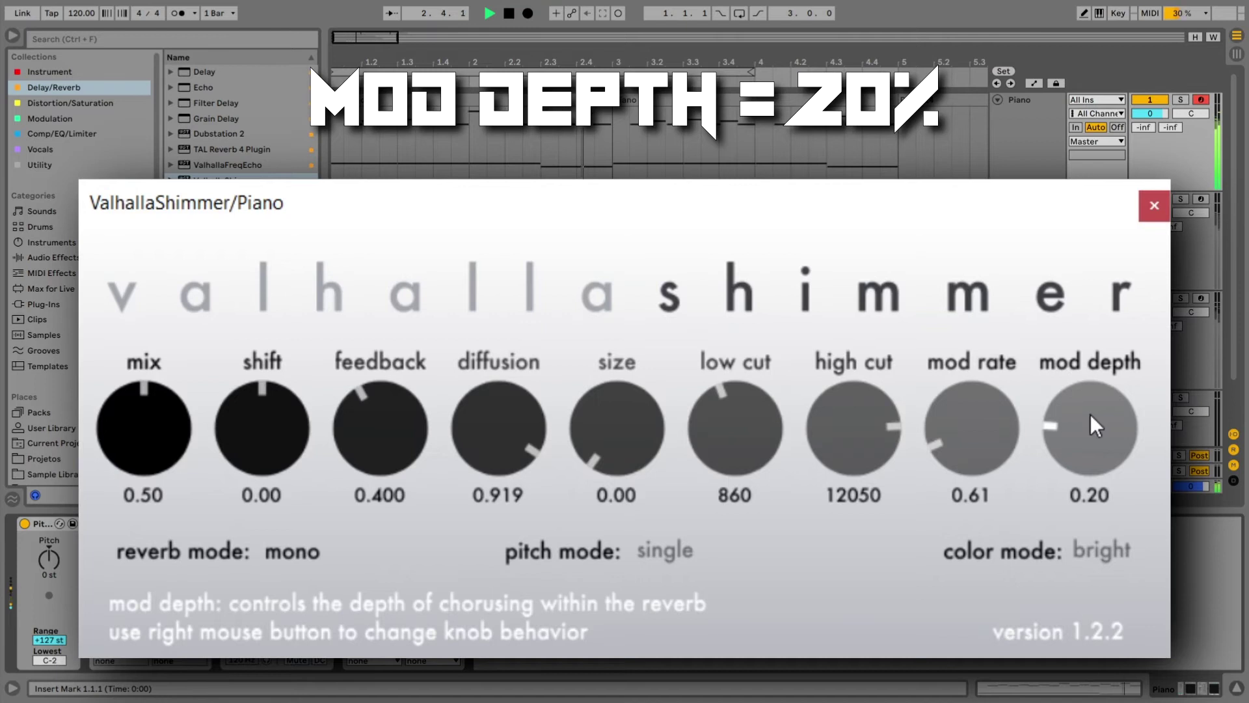
{"action": "left_click_drag", "start_coordinate": [1091, 414], "coordinate": [1100, 367]}
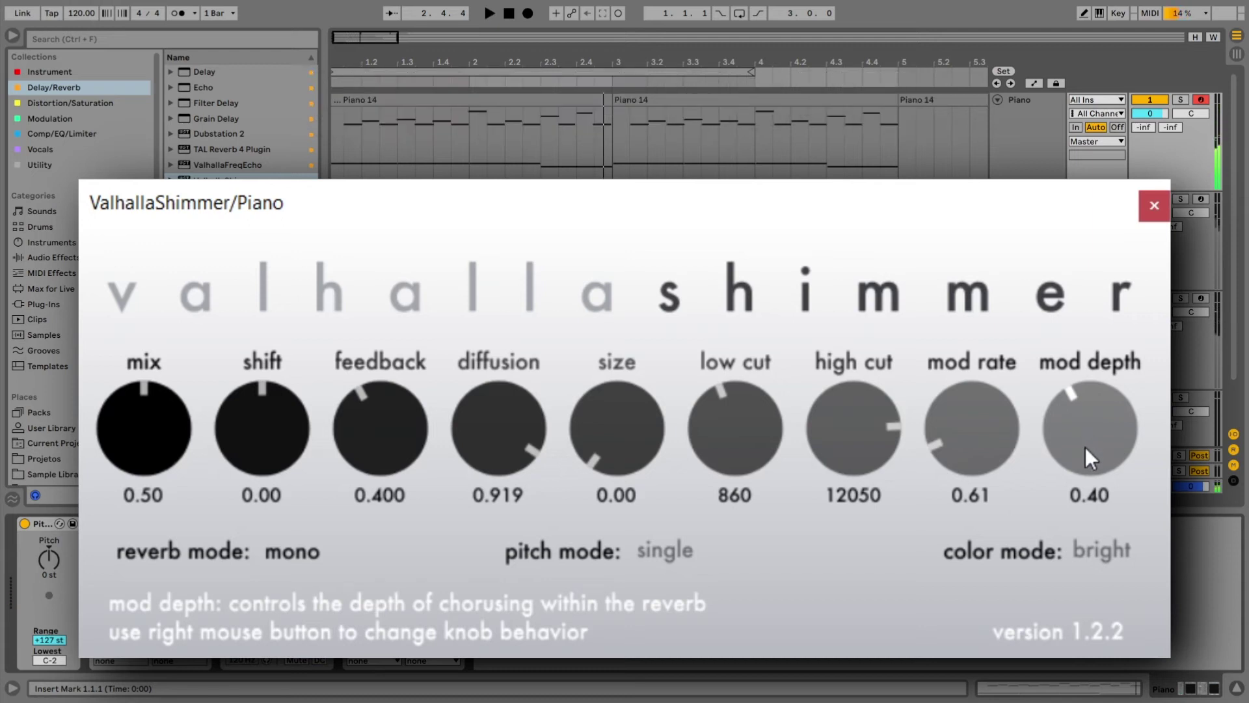
{"action": "left_click_drag", "start_coordinate": [1086, 447], "coordinate": [1088, 420]}
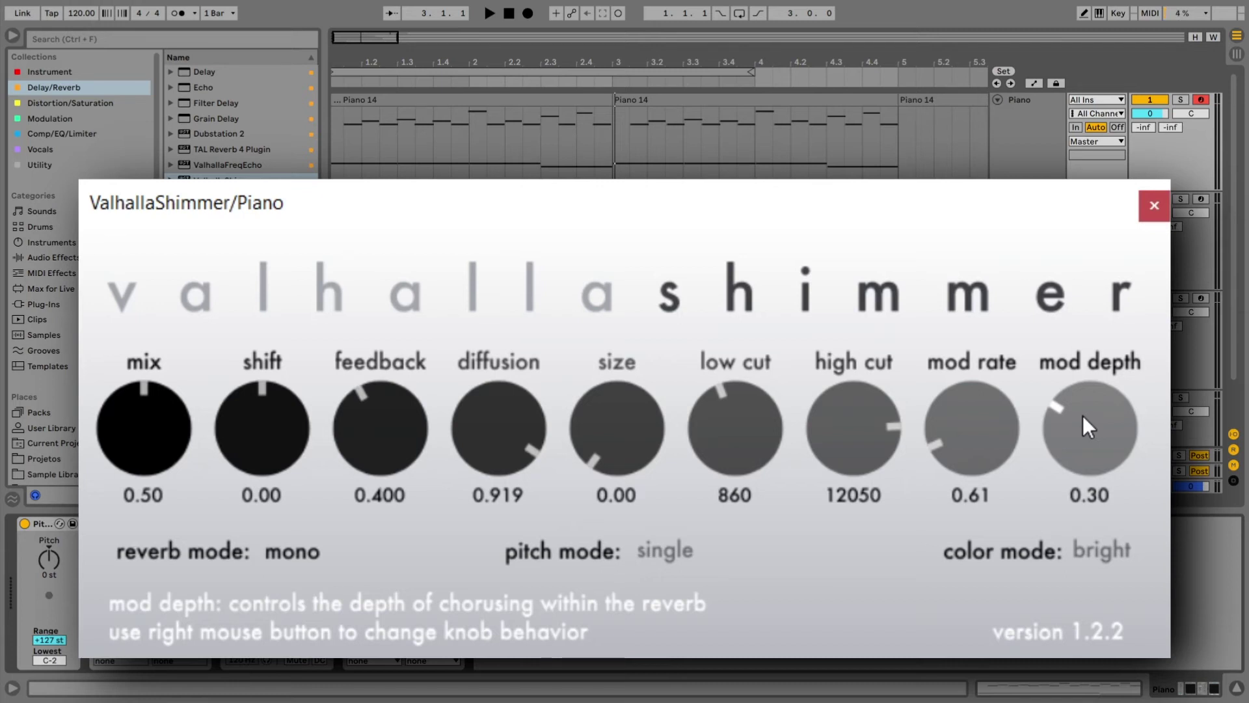
{"action": "left_click_drag", "start_coordinate": [1083, 415], "coordinate": [1078, 411]}
Step: Audition the piano reverb's pitch shift at -12.00 and 12.00 semitones, and at about 2 and 3 semitones
{"action": "key", "text": "space"}
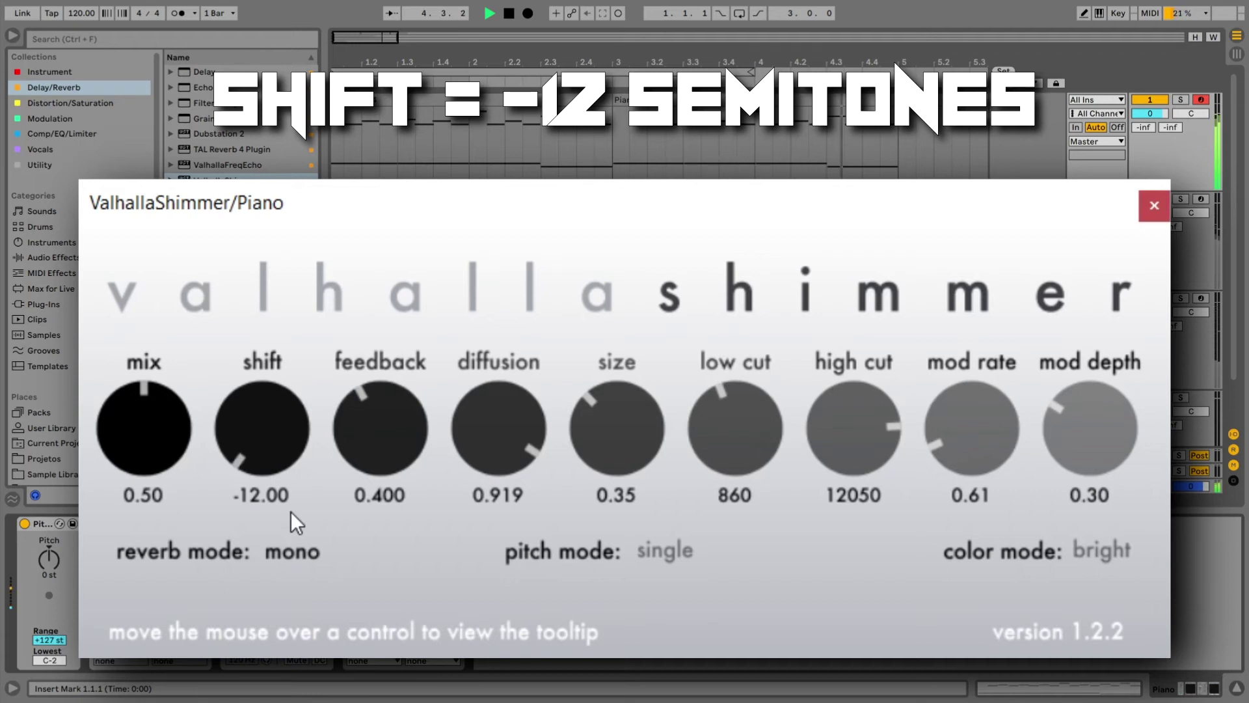
{"action": "key", "text": "space"}
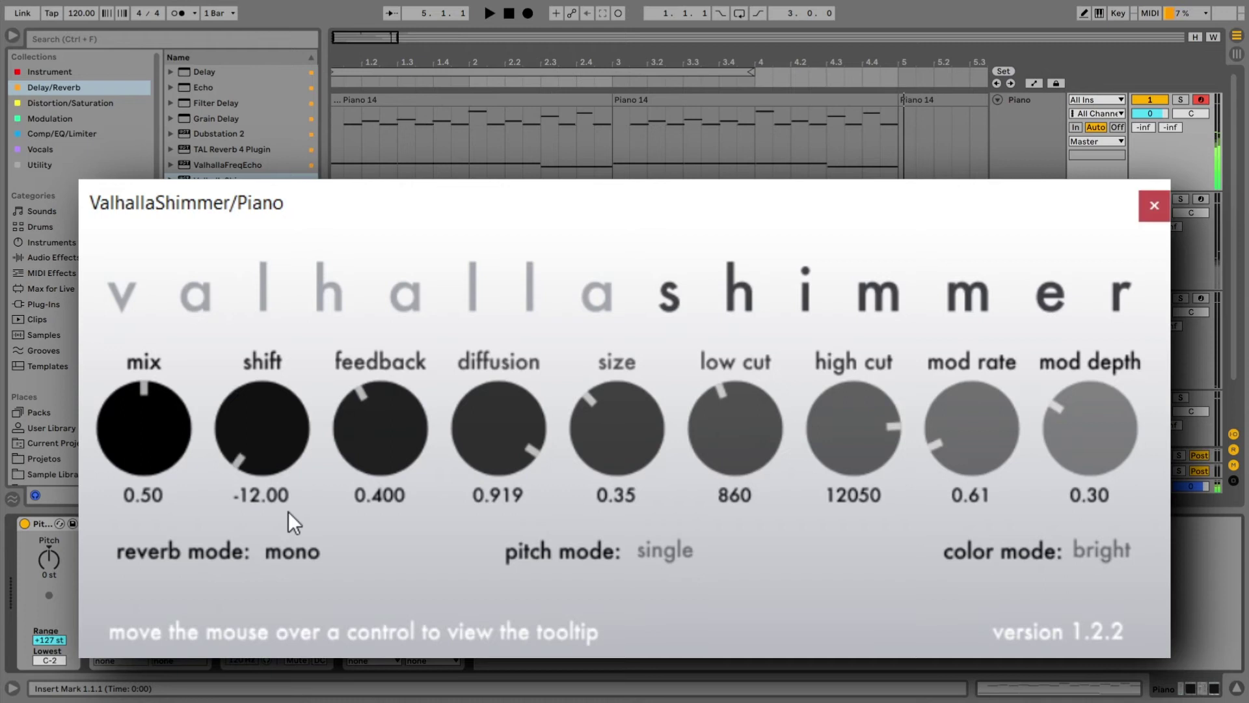
{"action": "double_click", "coordinate": [259, 417]}
{"action": "key", "text": "space"}
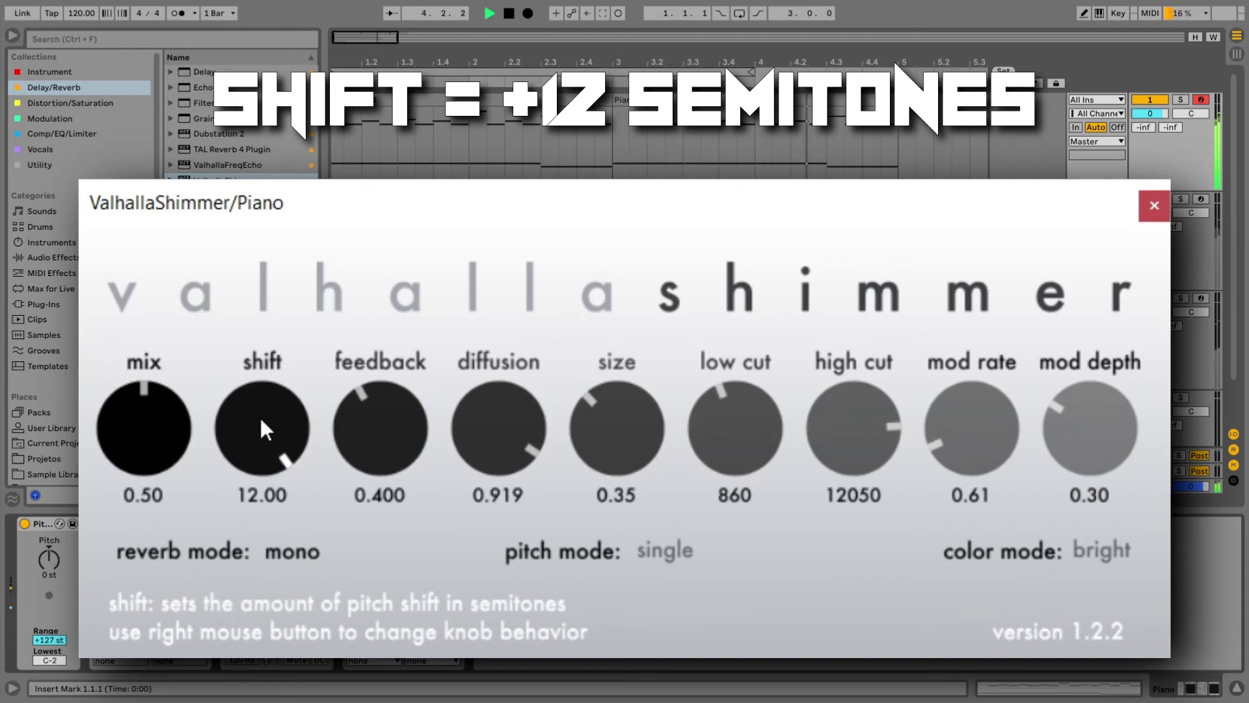
{"action": "key", "text": "space"}
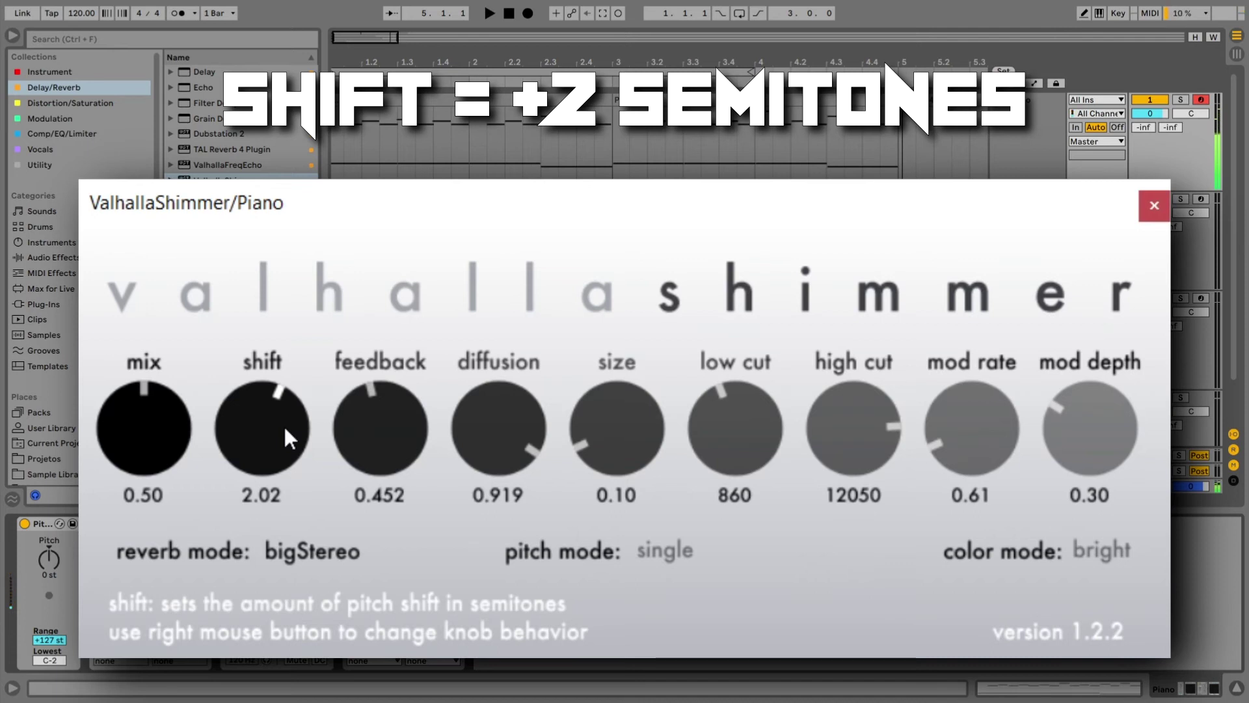
{"action": "left_click_drag", "start_coordinate": [283, 424], "coordinate": [297, 409]}
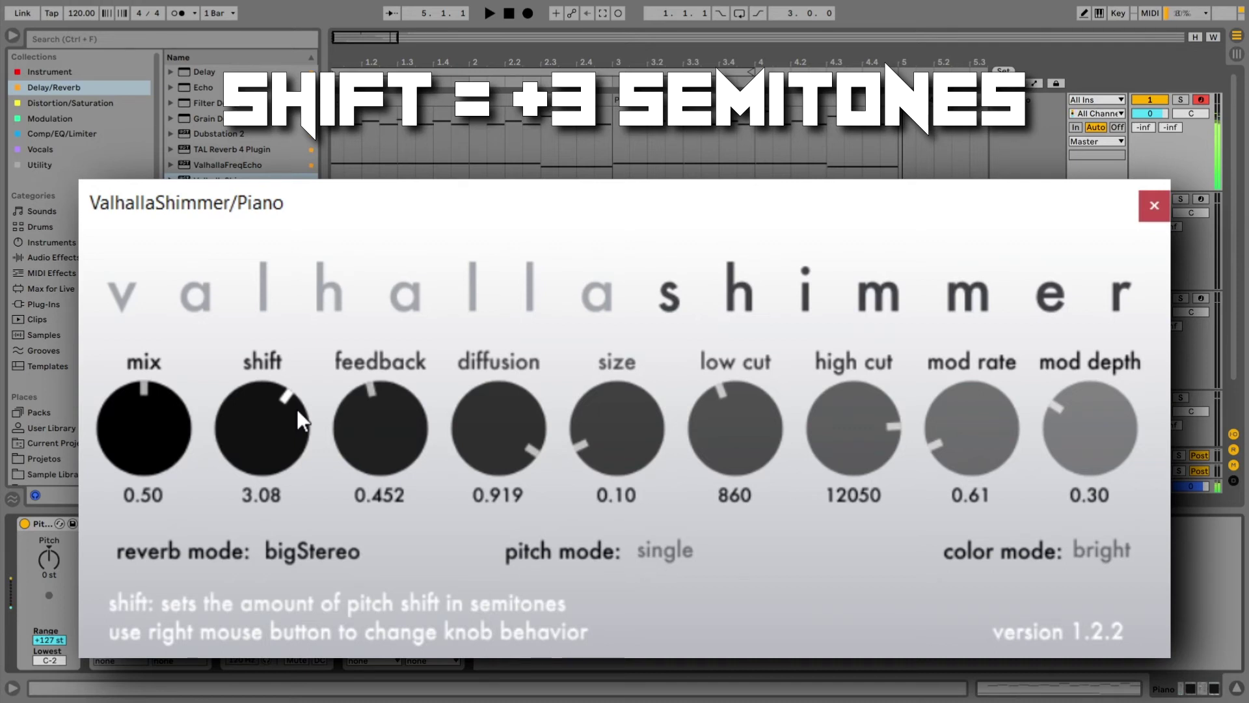
{"action": "left_click_drag", "start_coordinate": [298, 410], "coordinate": [300, 414]}
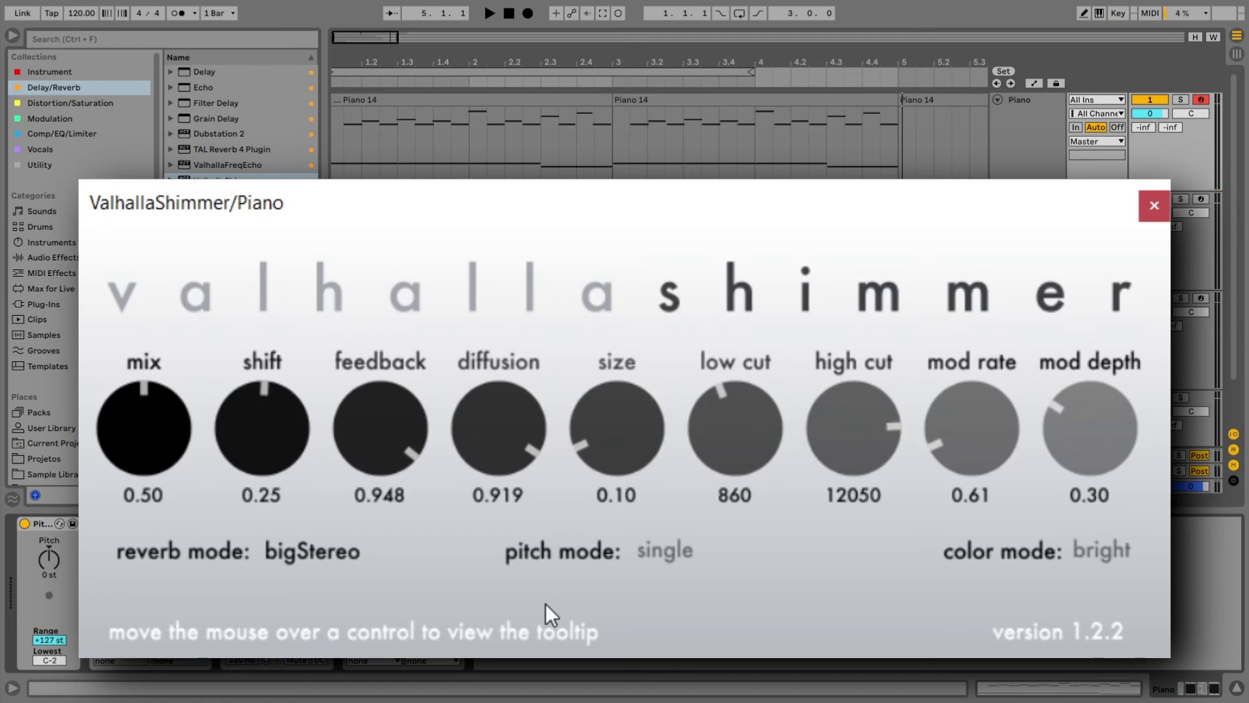
Step: Set the piano reverb's color mode to dark
{"action": "left_click", "coordinate": [1120, 548]}
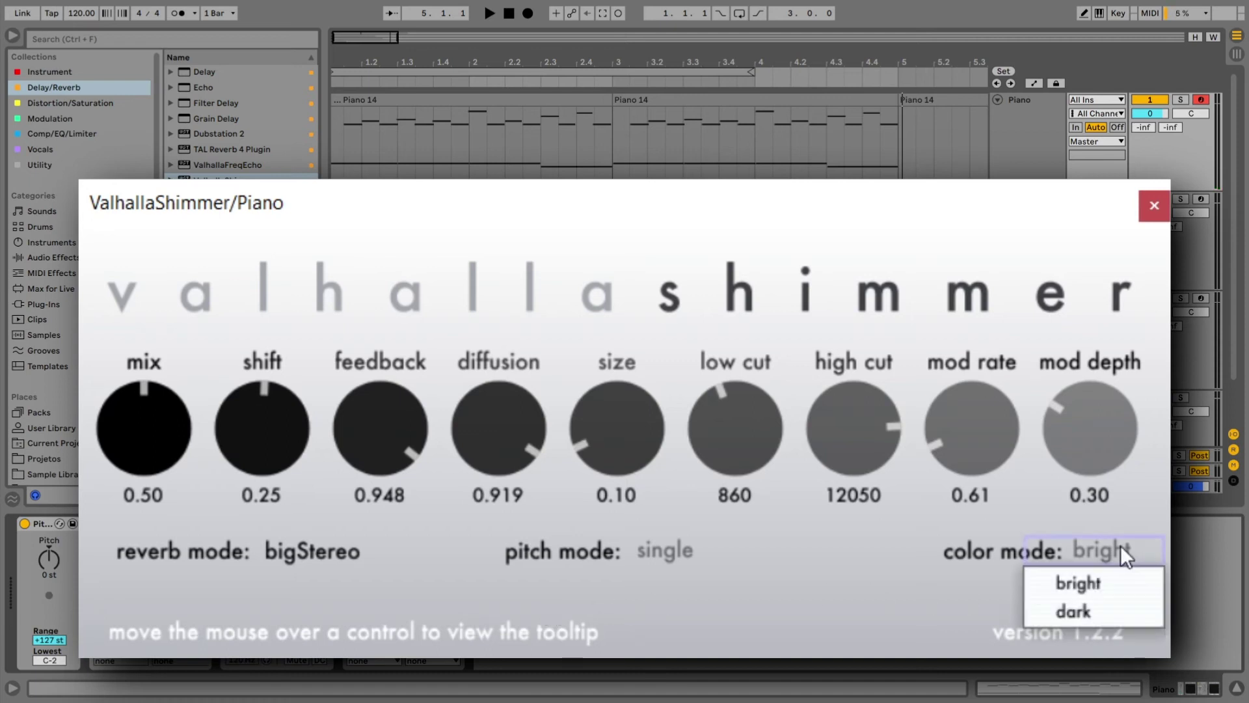
{"action": "left_click", "coordinate": [1077, 608]}
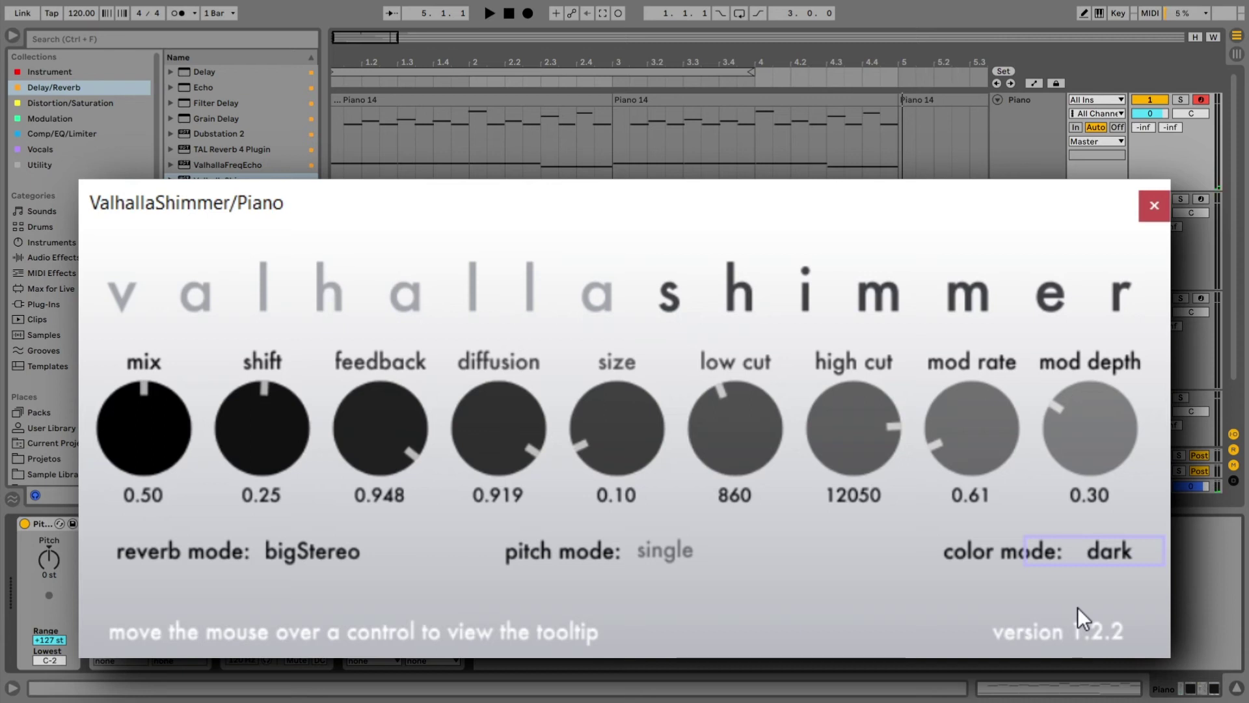
{"action": "left_click_drag", "start_coordinate": [1077, 608], "coordinate": [1077, 557]}
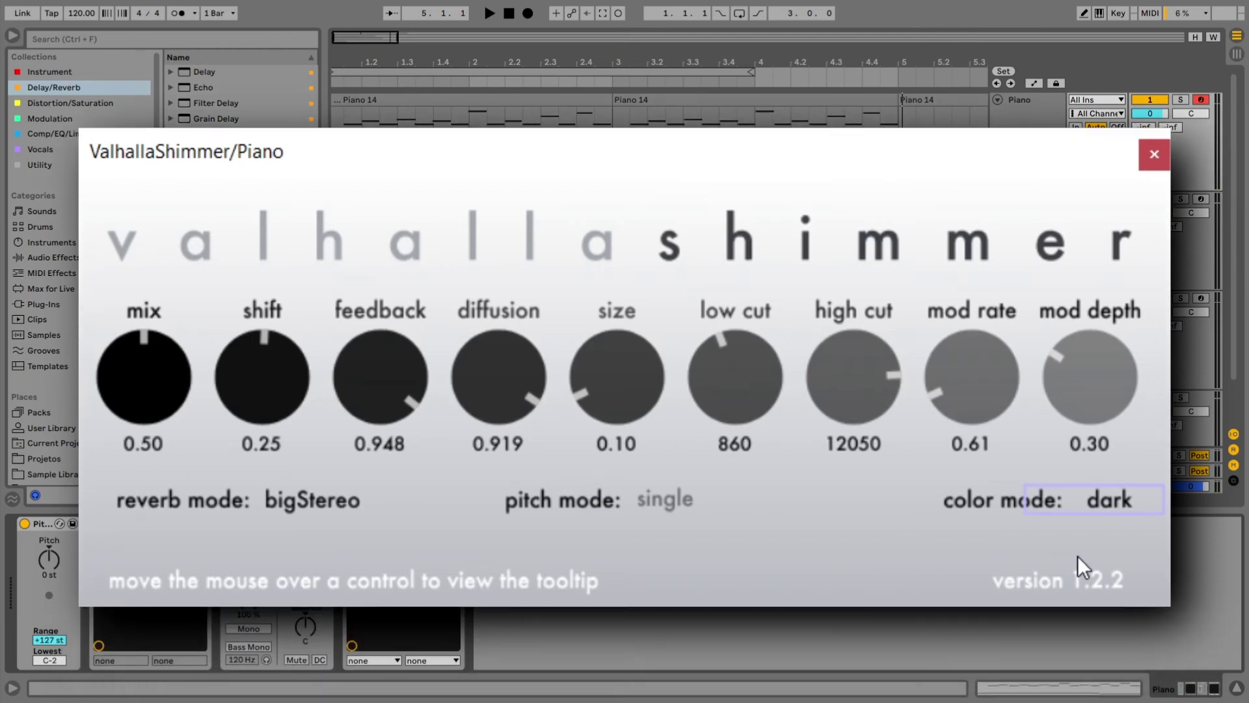
Step: Audition the dual, singleReverse and dualReverse pitch modes on the piano reverb, and reopen the pitch mode choices
{"action": "left_click", "coordinate": [676, 503]}
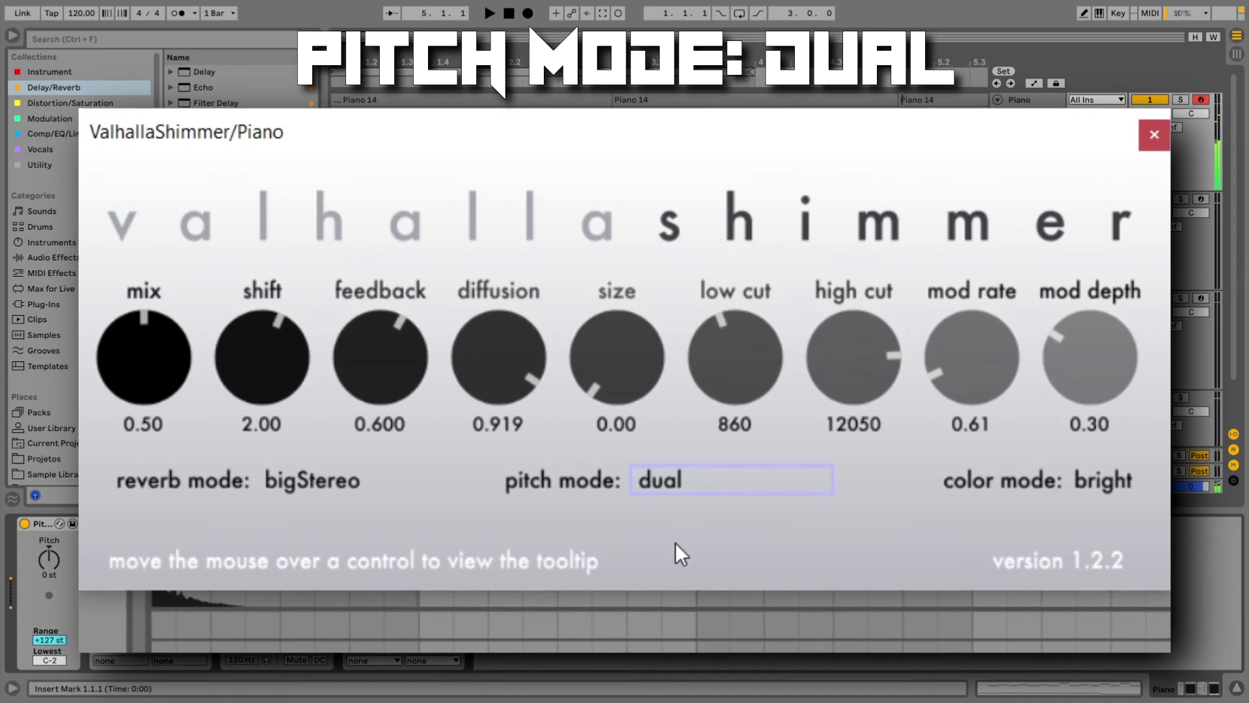
{"action": "left_click", "coordinate": [682, 487]}
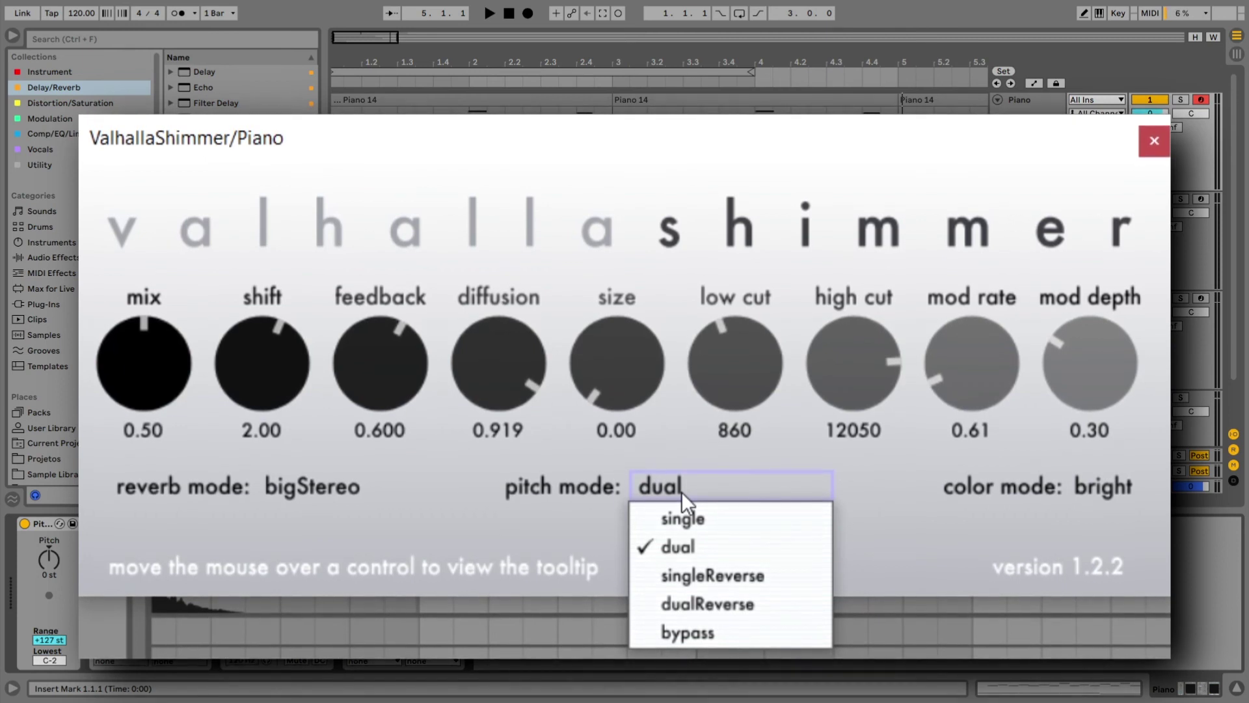
{"action": "left_click", "coordinate": [697, 577]}
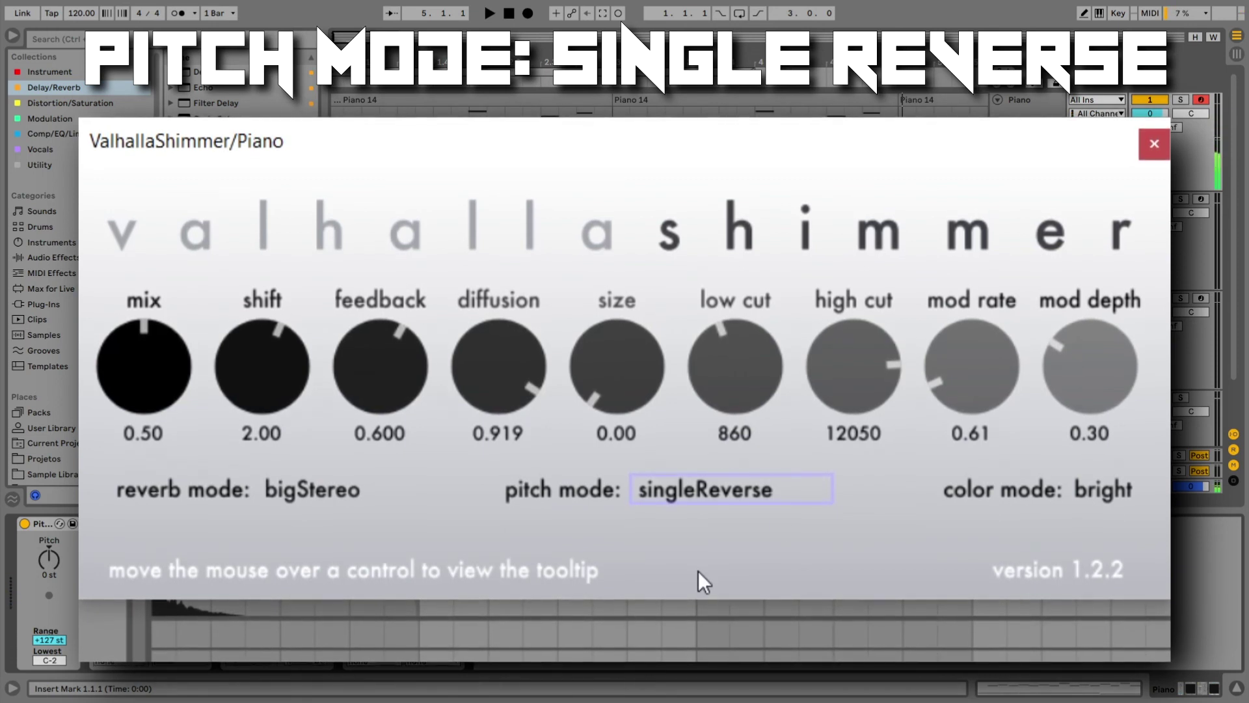
{"action": "left_click", "coordinate": [785, 493]}
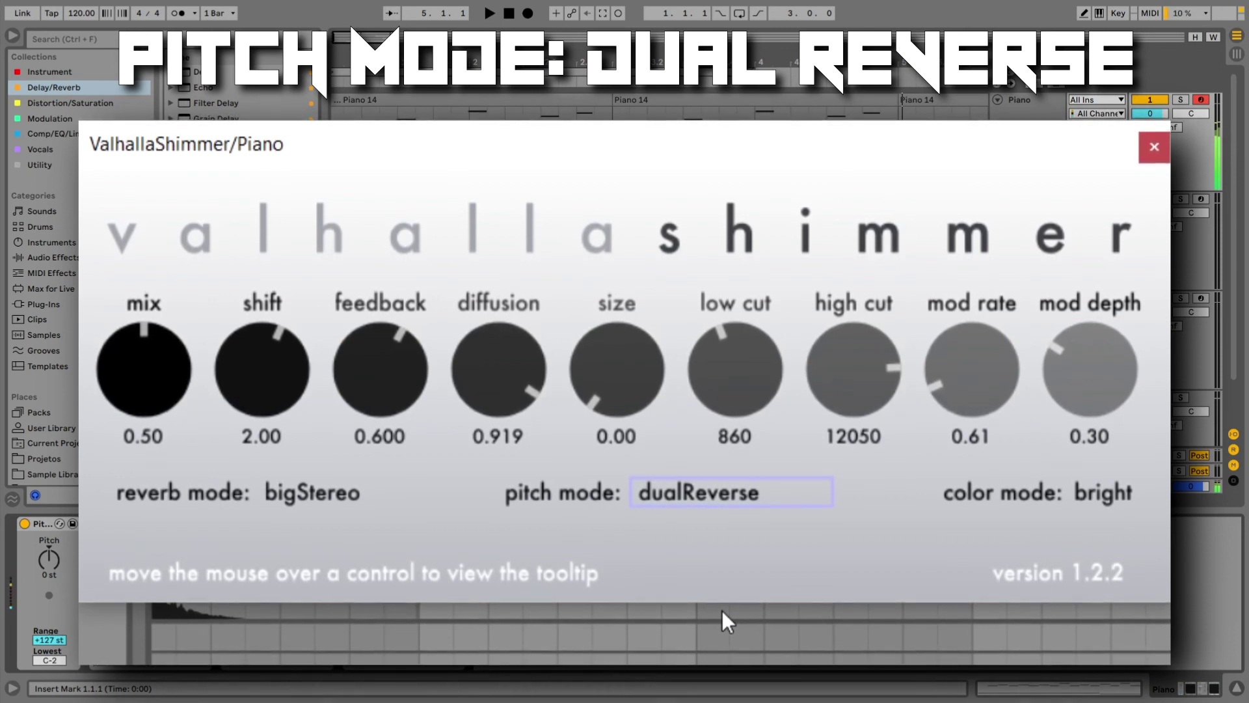
{"action": "left_click", "coordinate": [741, 495]}
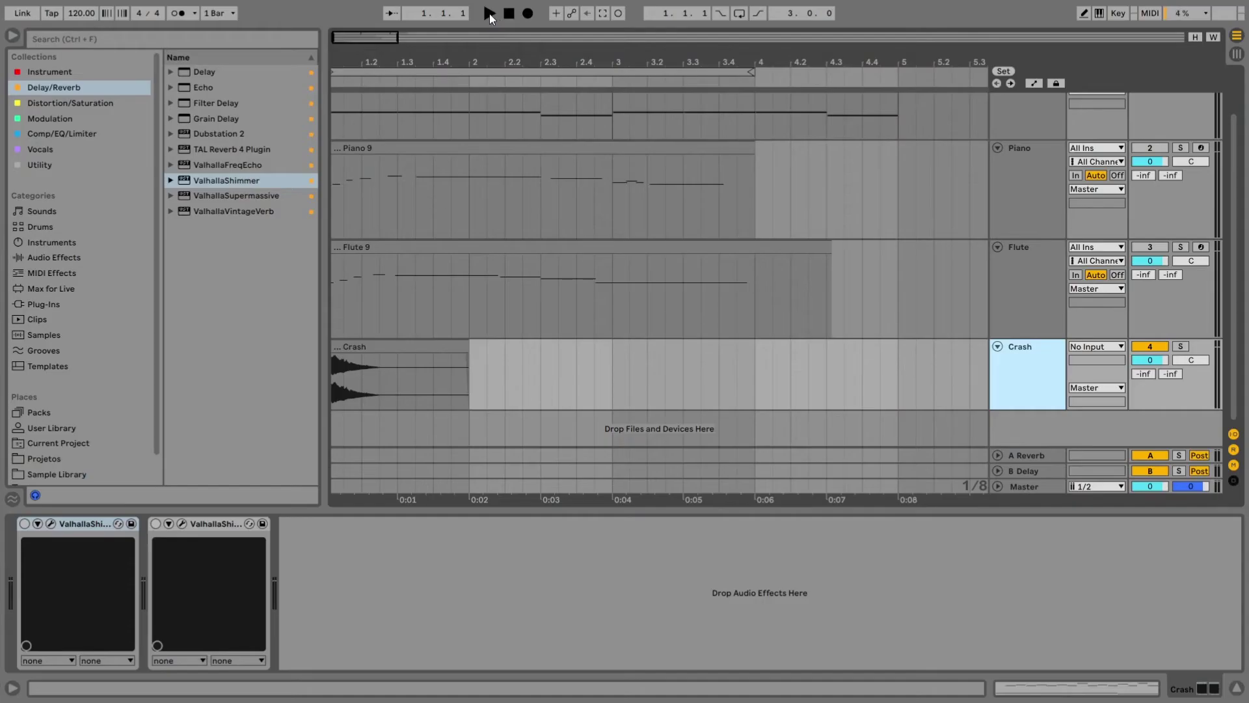
Step: Play the Crash track and audition it through its fully wet, dark bigStereo ValhallaShimmer settings
{"action": "left_click", "coordinate": [489, 13]}
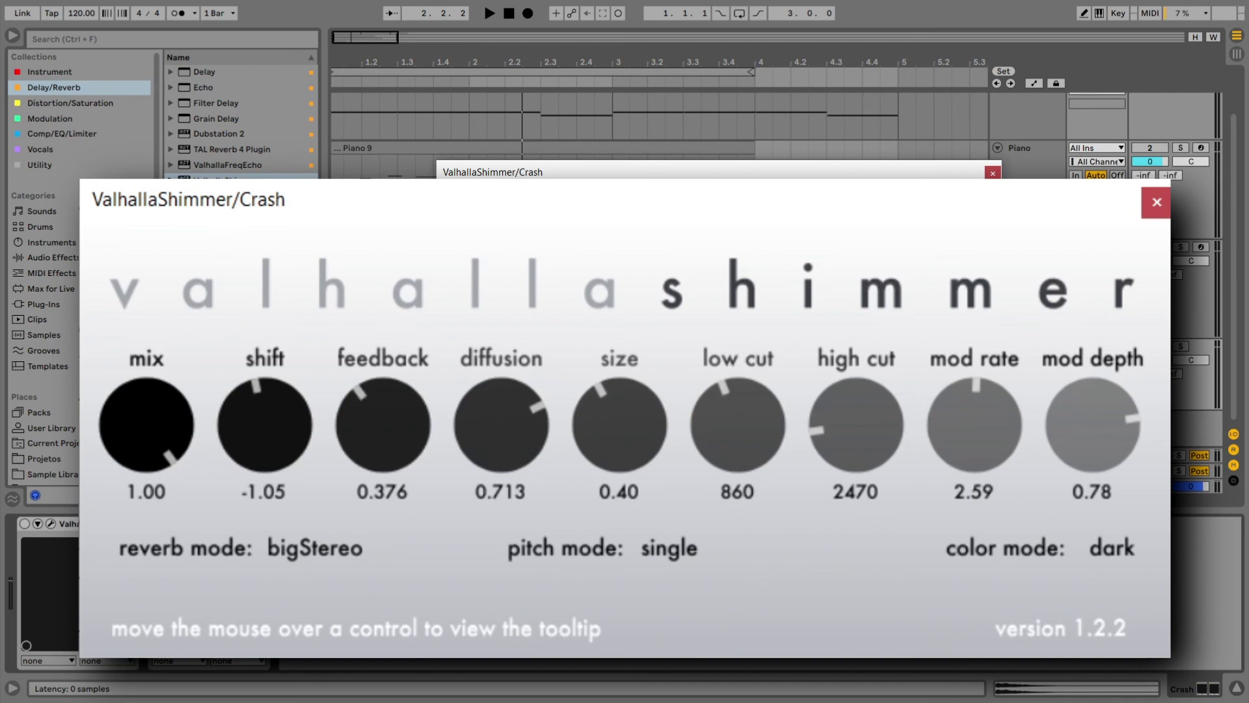
{"action": "key", "text": "space"}
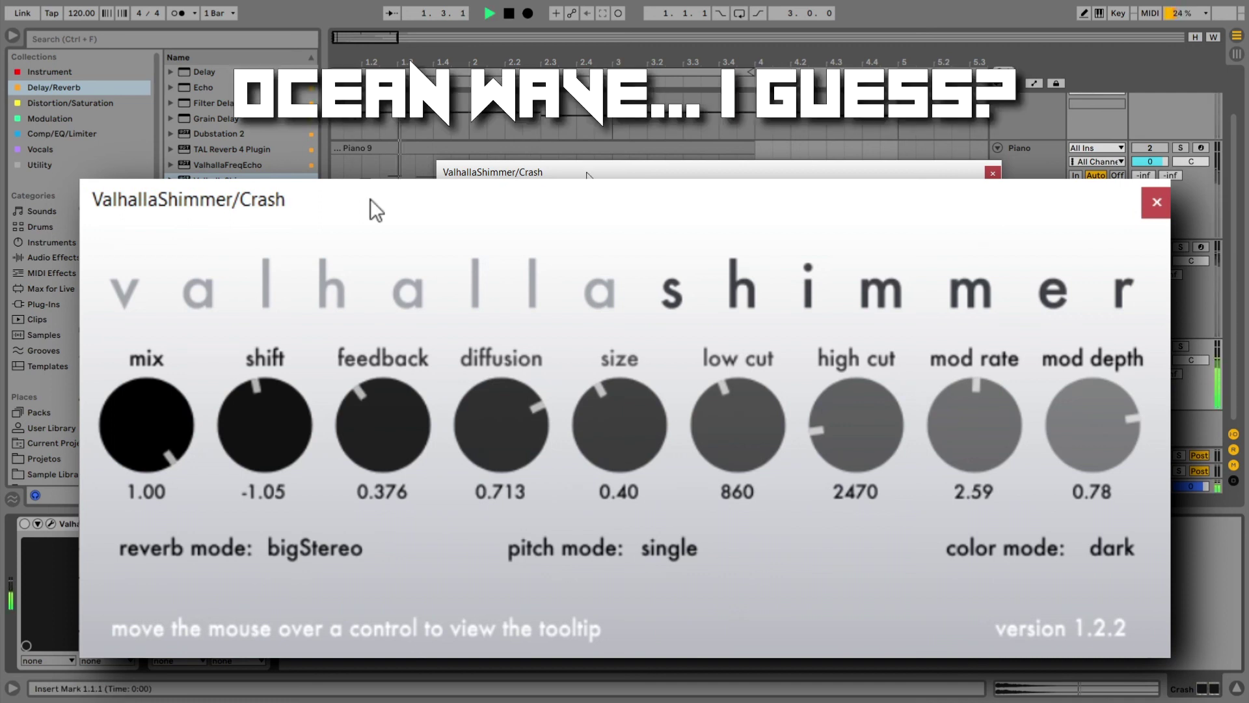